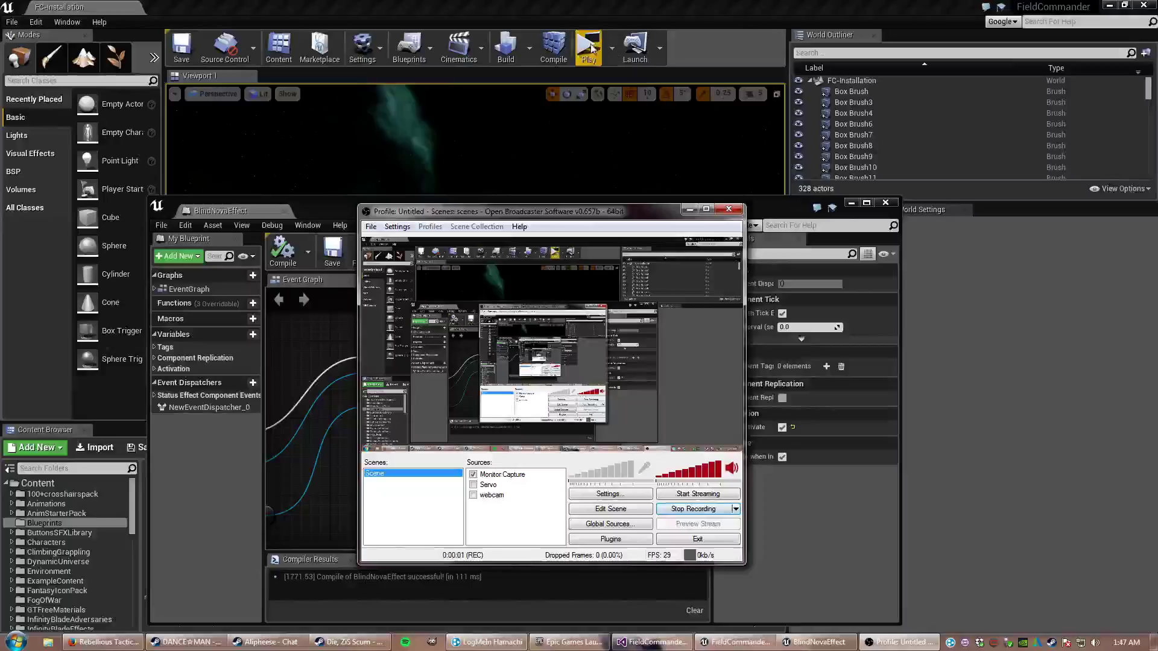
- Launch the multiplayer play-in-editor preview and bring up the Client 1 game window
left_click(590, 48)
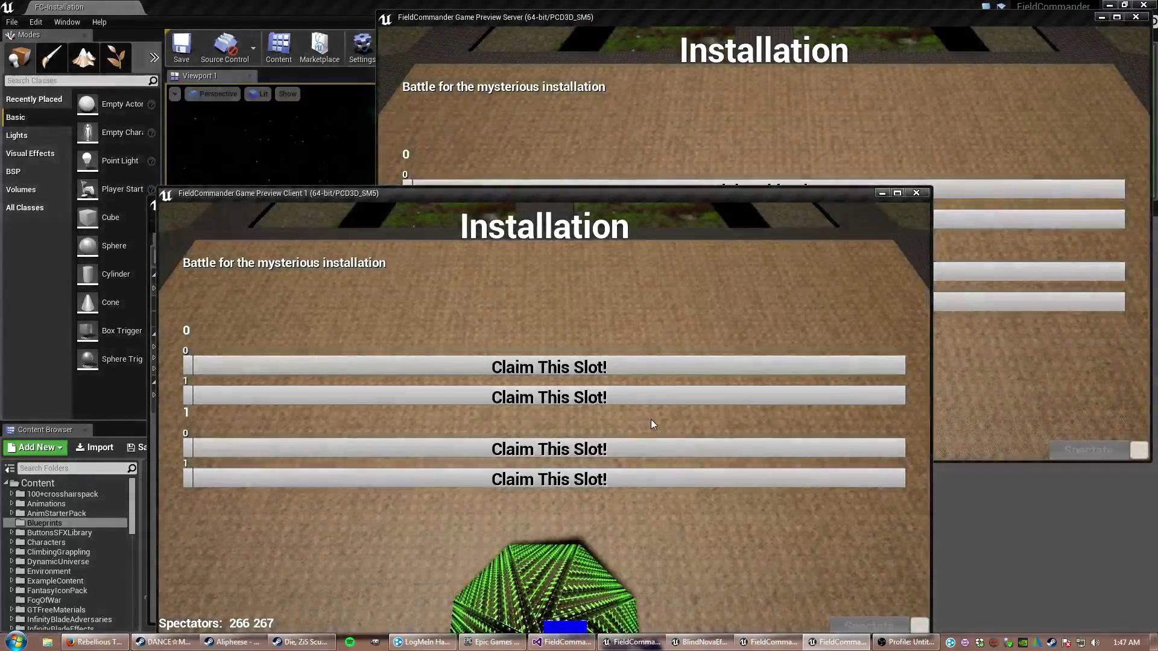
left_click(947, 559)
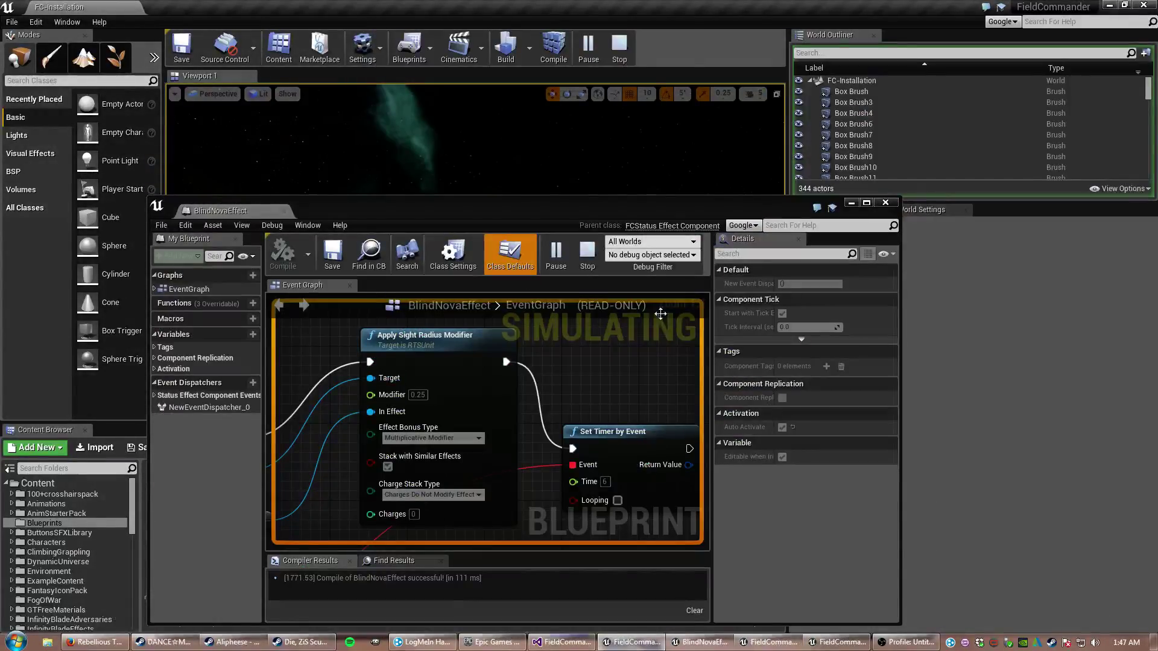
left_click(933, 643)
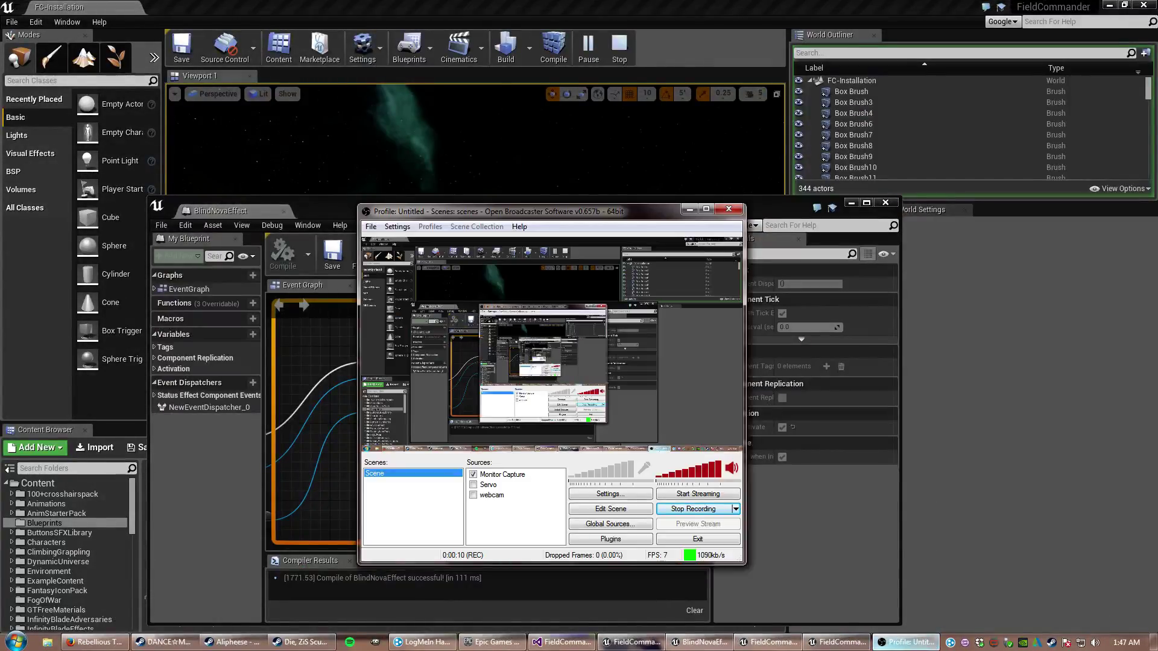
left_click(778, 643)
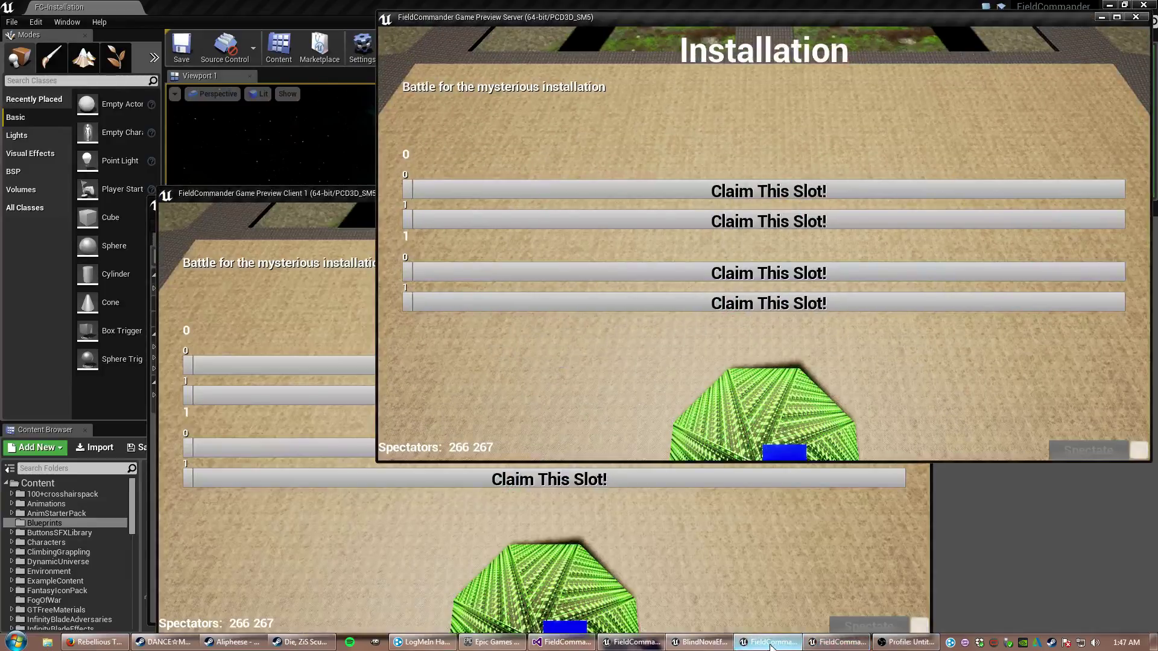
- Claim Installation lobby slots for the server and client players and mark both ready to start
left_click(660, 273)
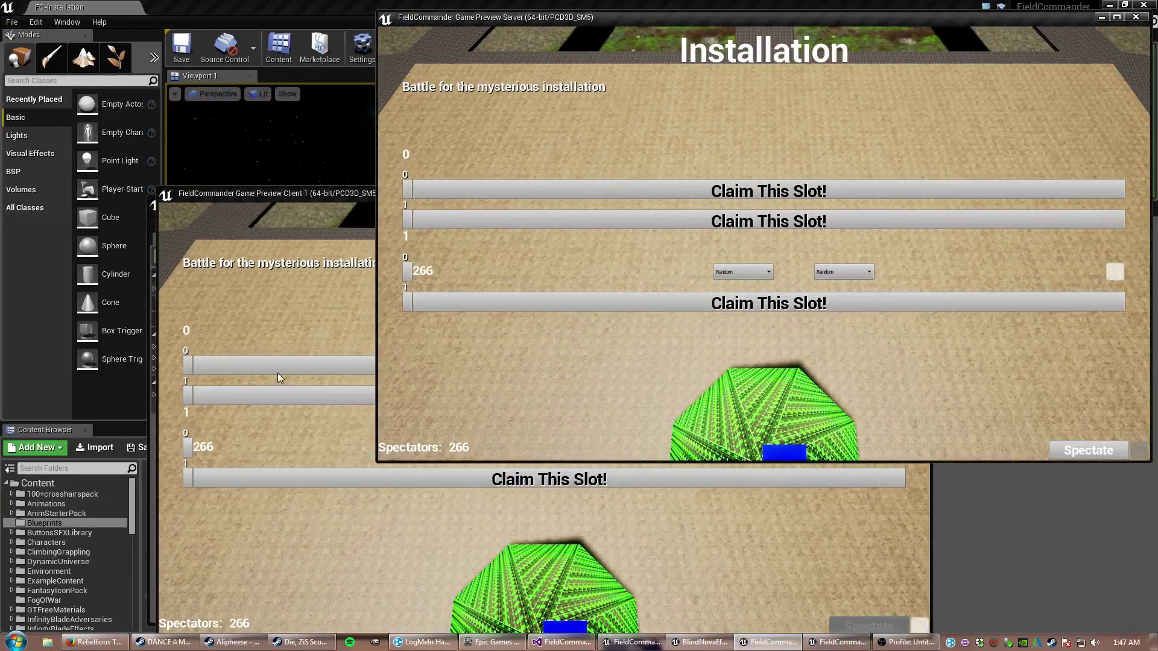
left_click(278, 373)
left_click(279, 365)
left_click(896, 364)
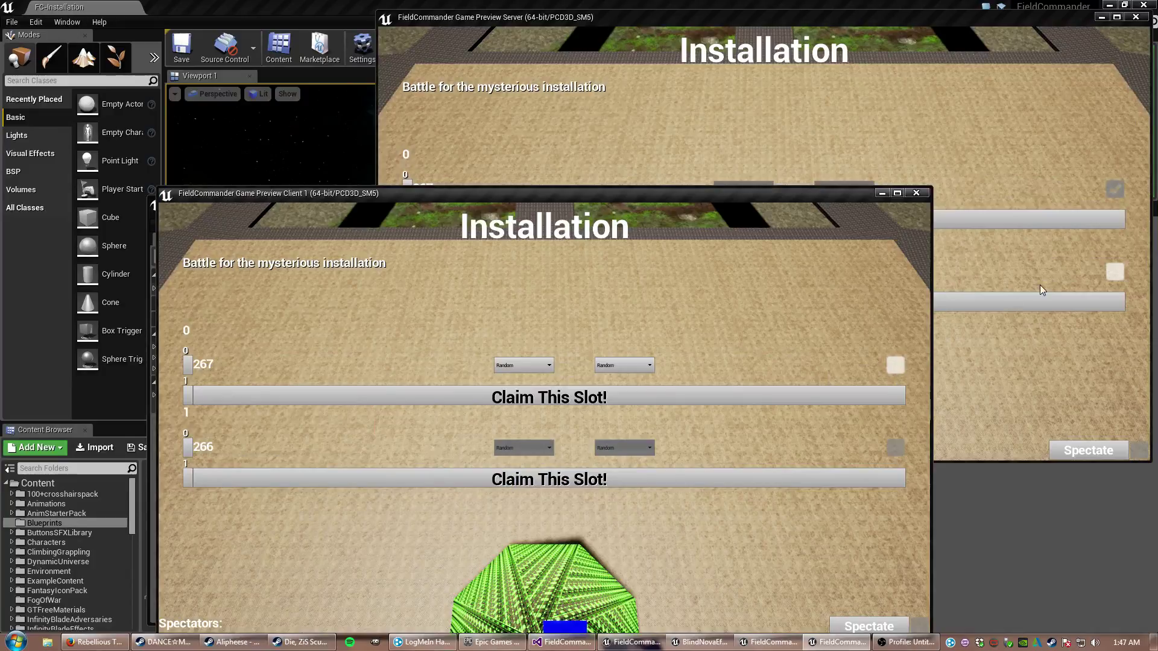
left_click(1114, 273)
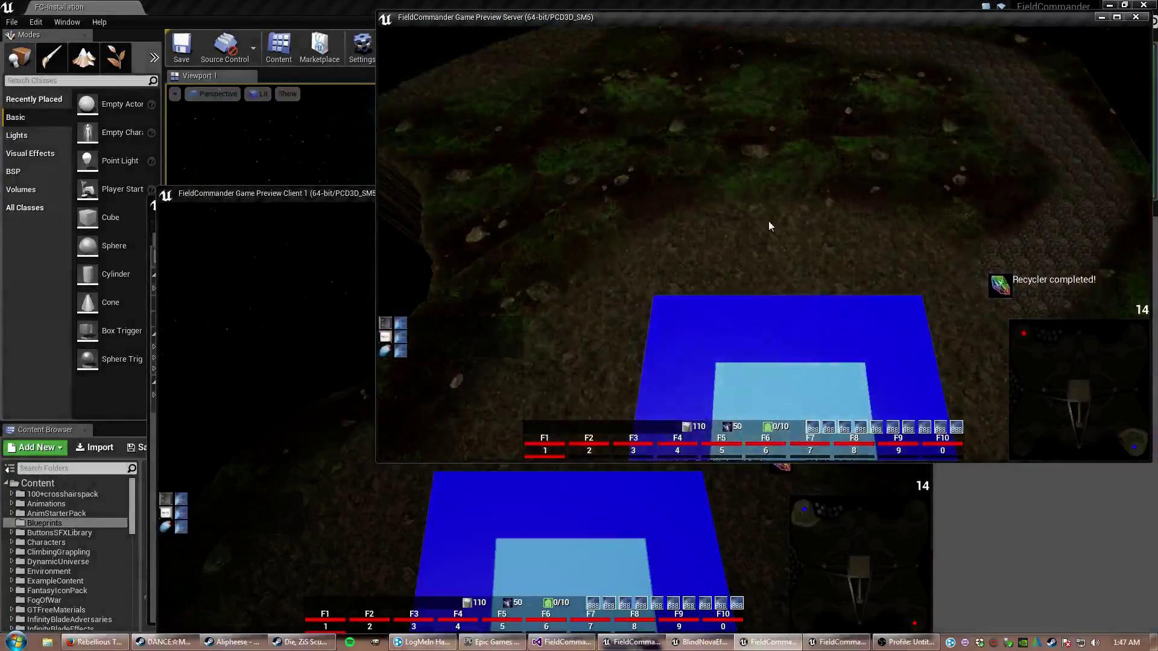
- Run the Client 1 commander forward across the grass toward the path
left_click(331, 571)
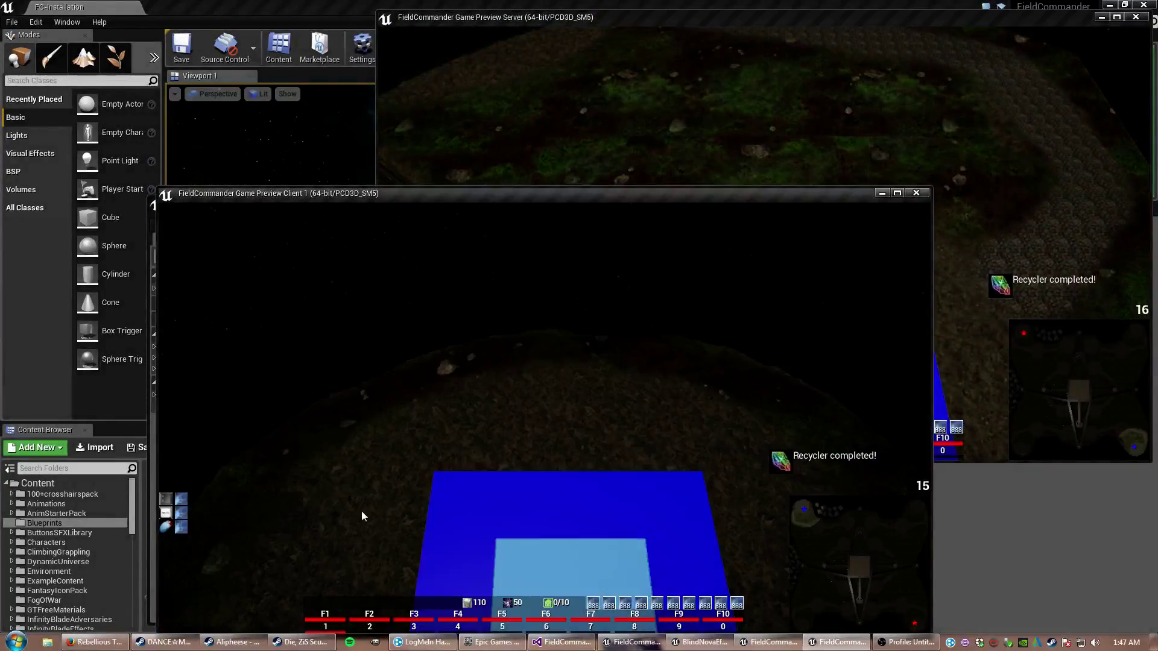
scroll(458, 264, "up", 3)
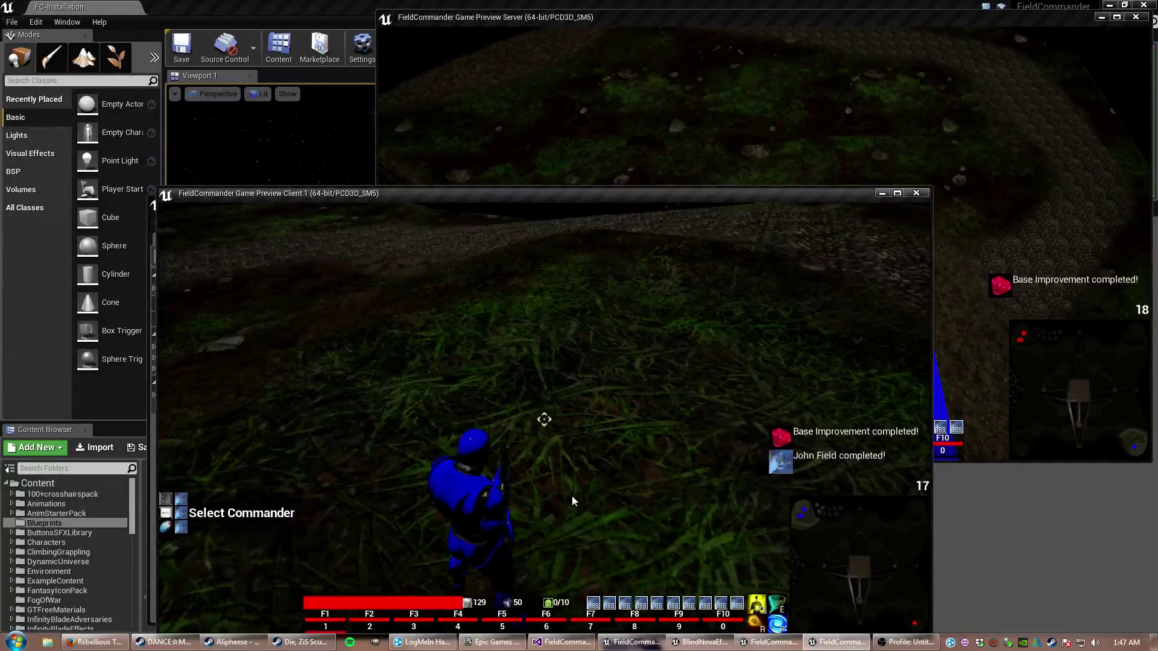
key("w")
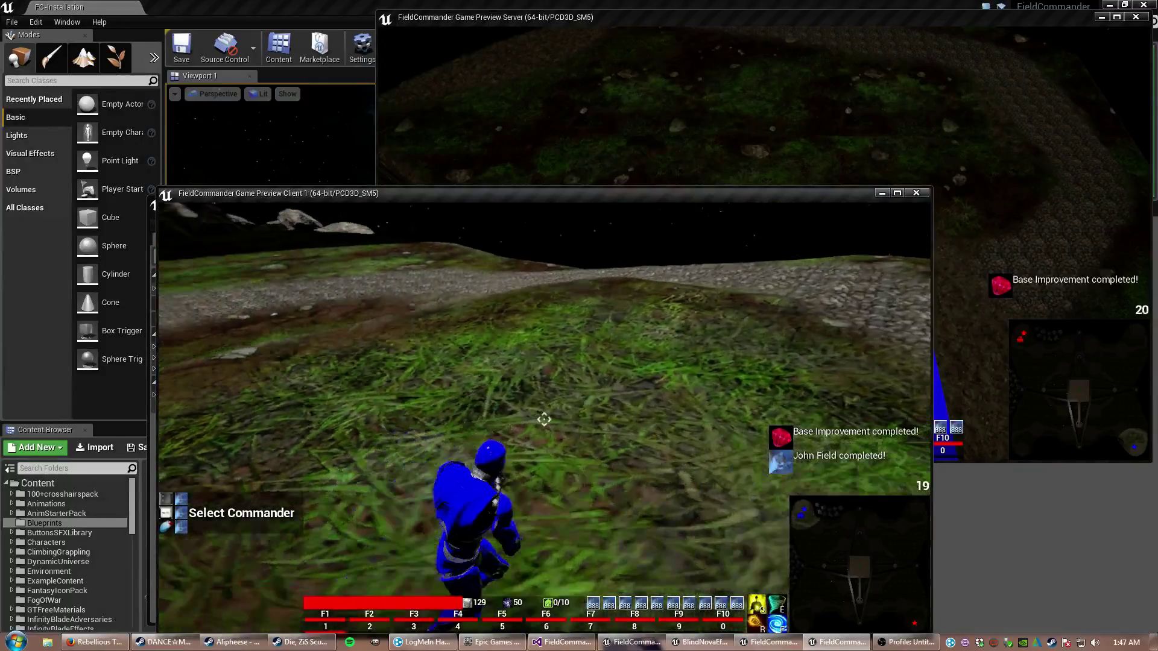
key("w")
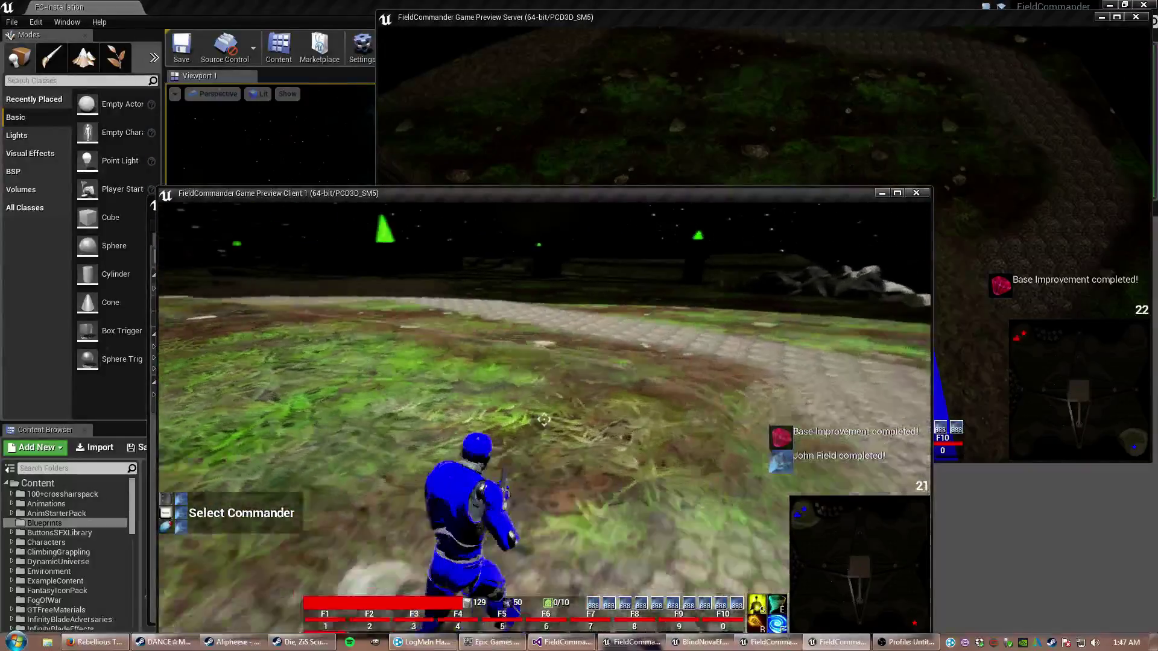
key("w")
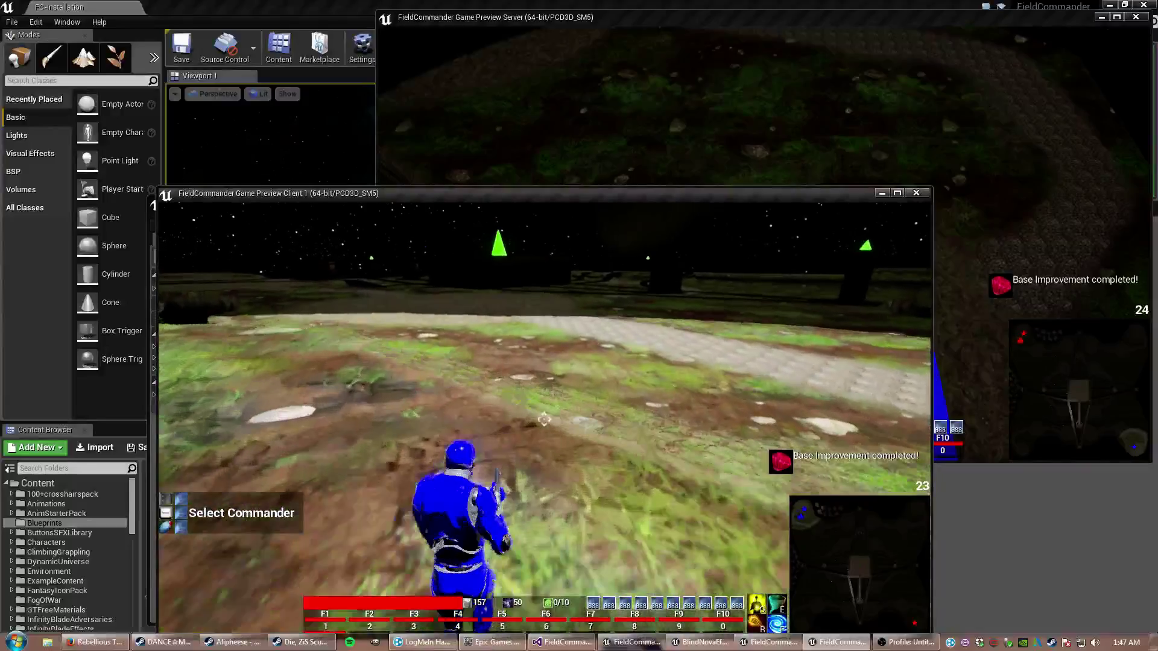
key("w")
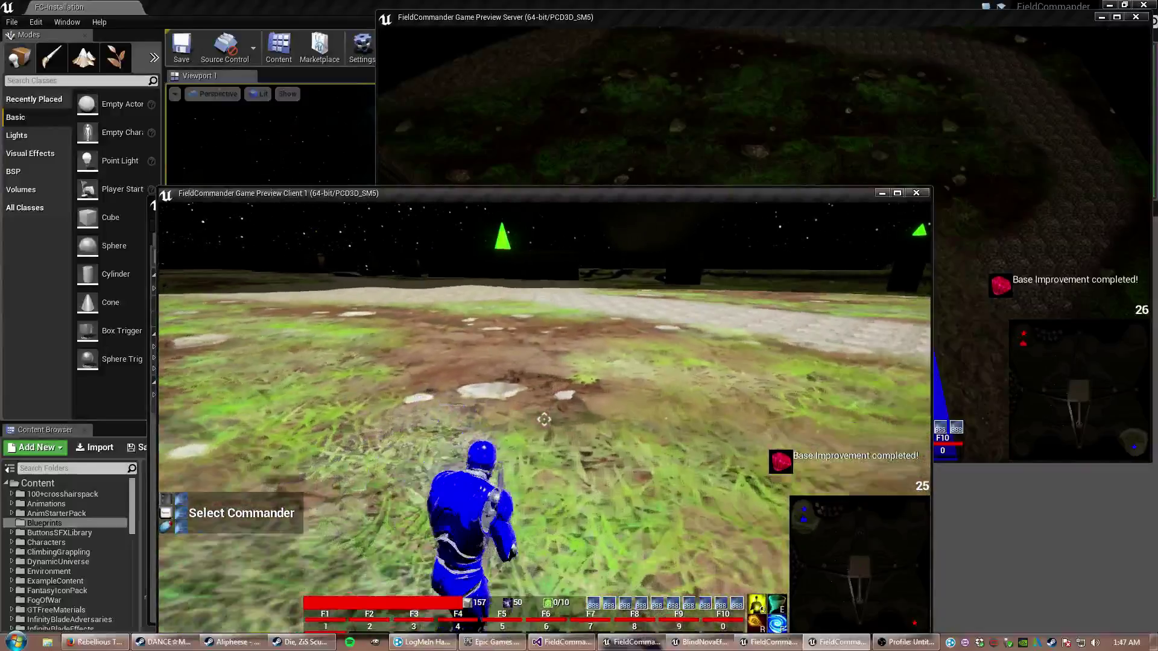
- Cast the whirlwind ability, reach the open plain, and return to the overhead RTS view
key("w")
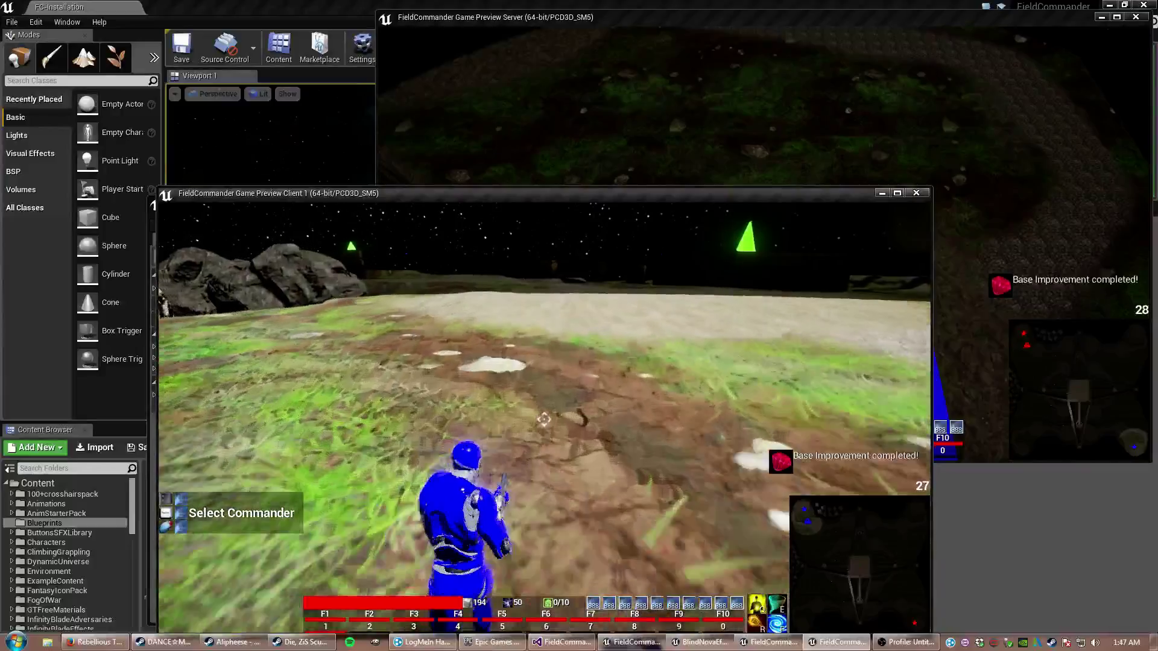
key("q")
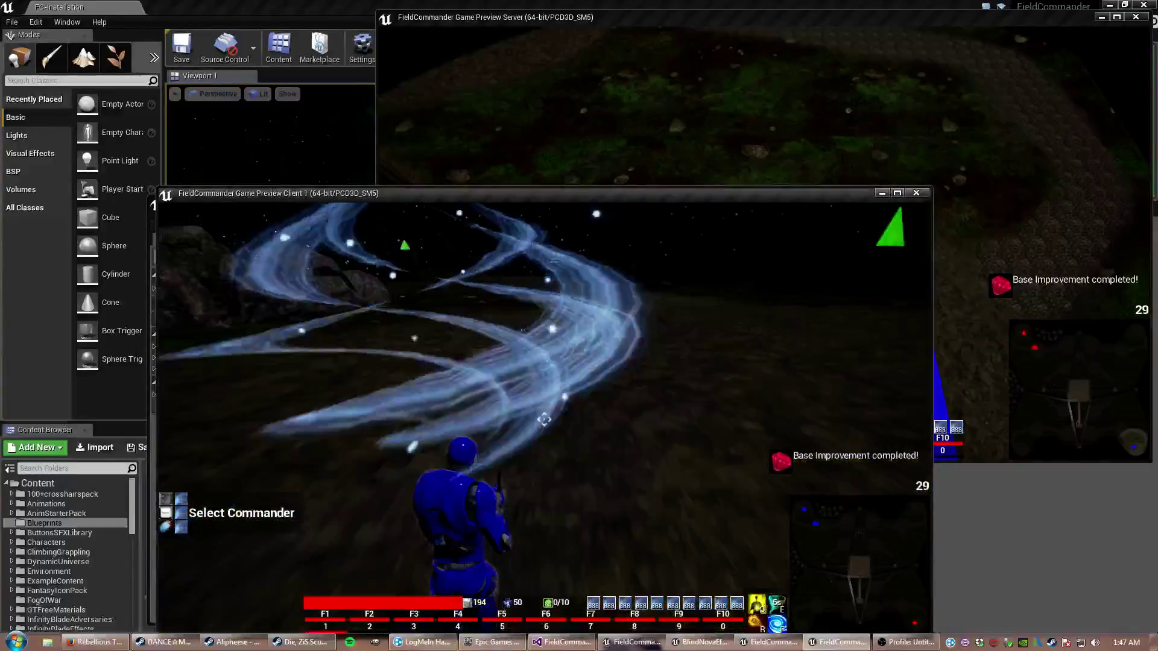
key("w")
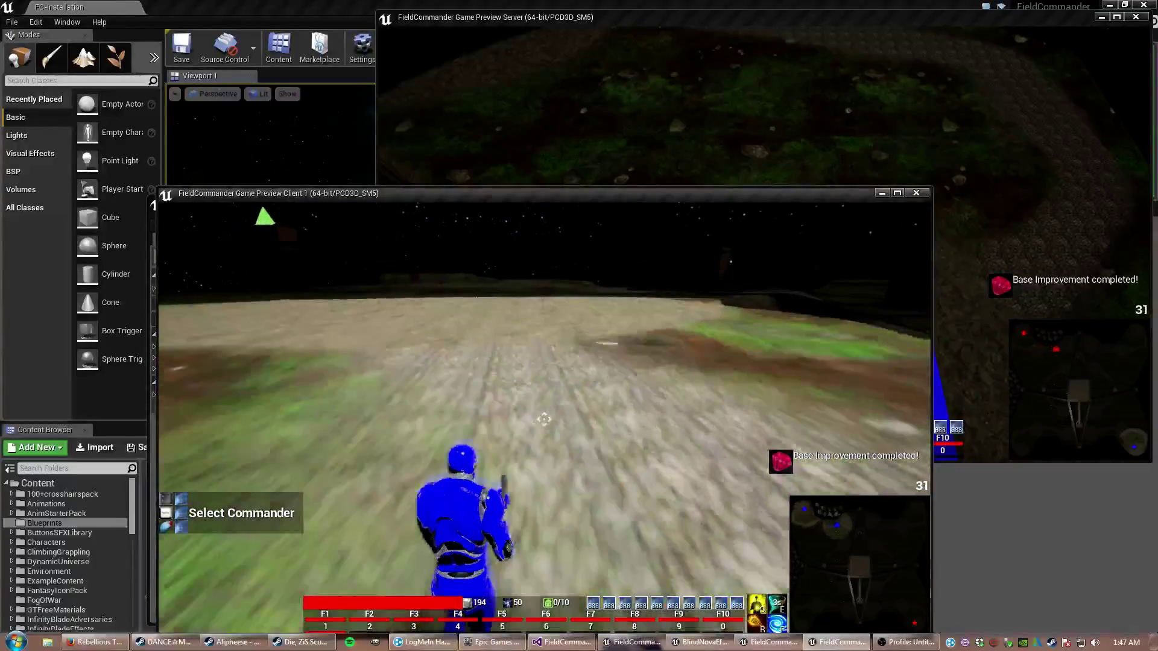
key("Tab")
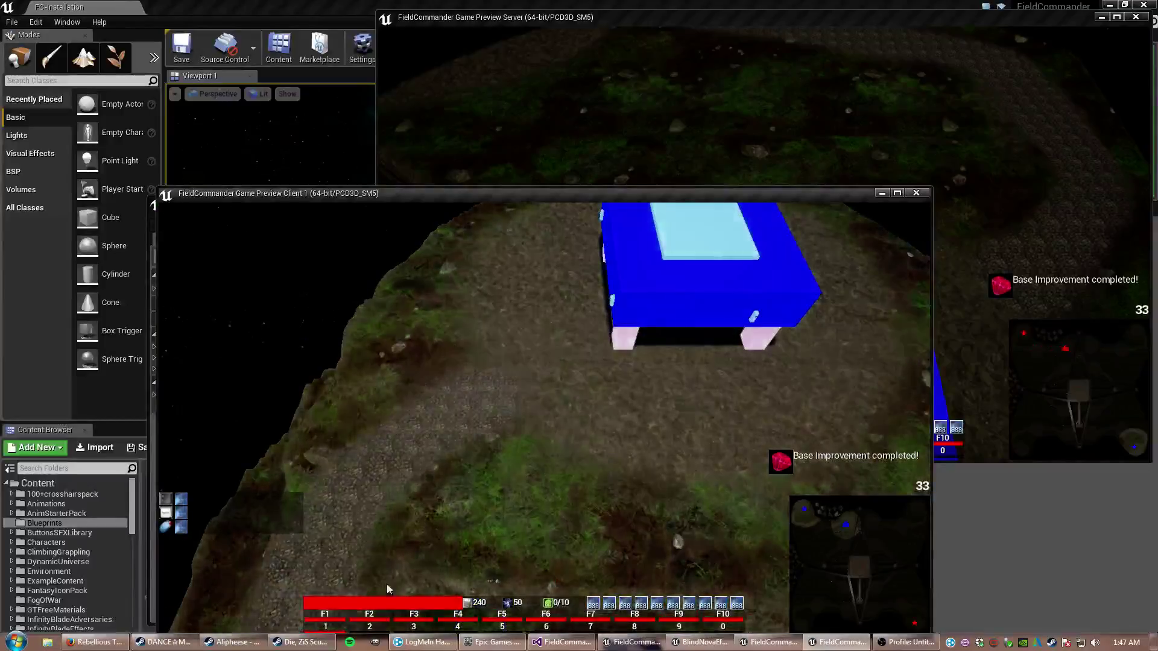
- Pan, zoom and rotate the overhead camera along the road and walkway, then rejoin the commander
middle_click_drag(467, 381, 433, 274)
scroll(388, 223, "up", 5)
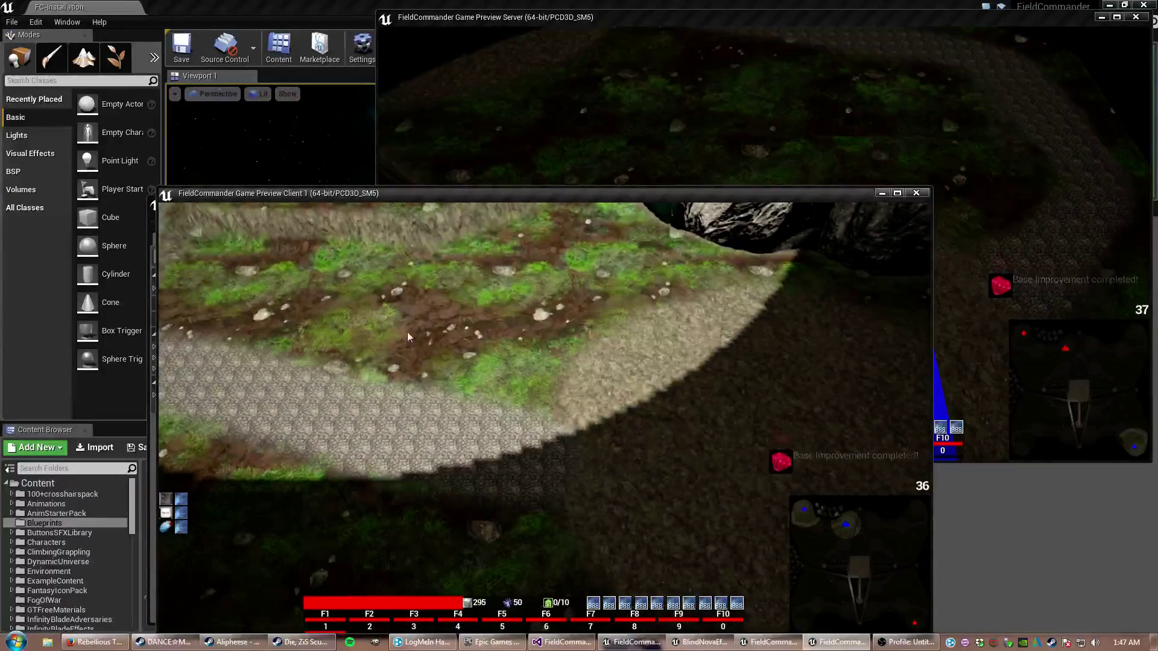
scroll(356, 311, "up", 3)
mouse_move(716, 422)
middle_mouse_down()
mouse_move(758, 373)
mouse_move(292, 439)
middle_mouse_up()
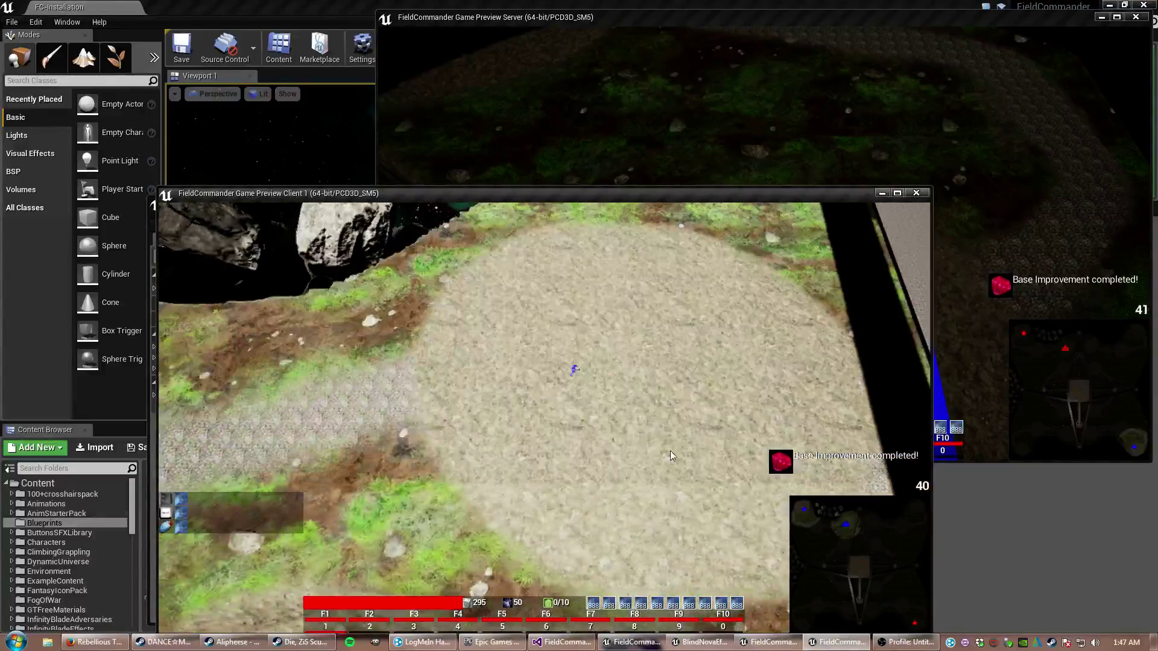
middle_click_drag(438, 381, 317, 354)
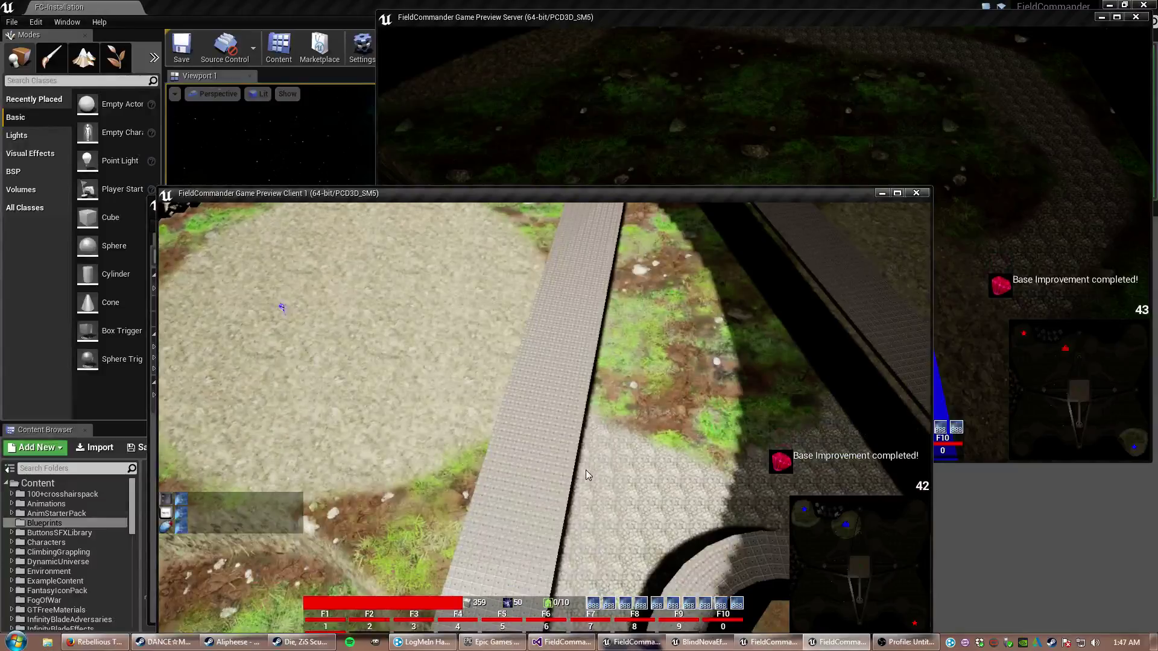
key("space")
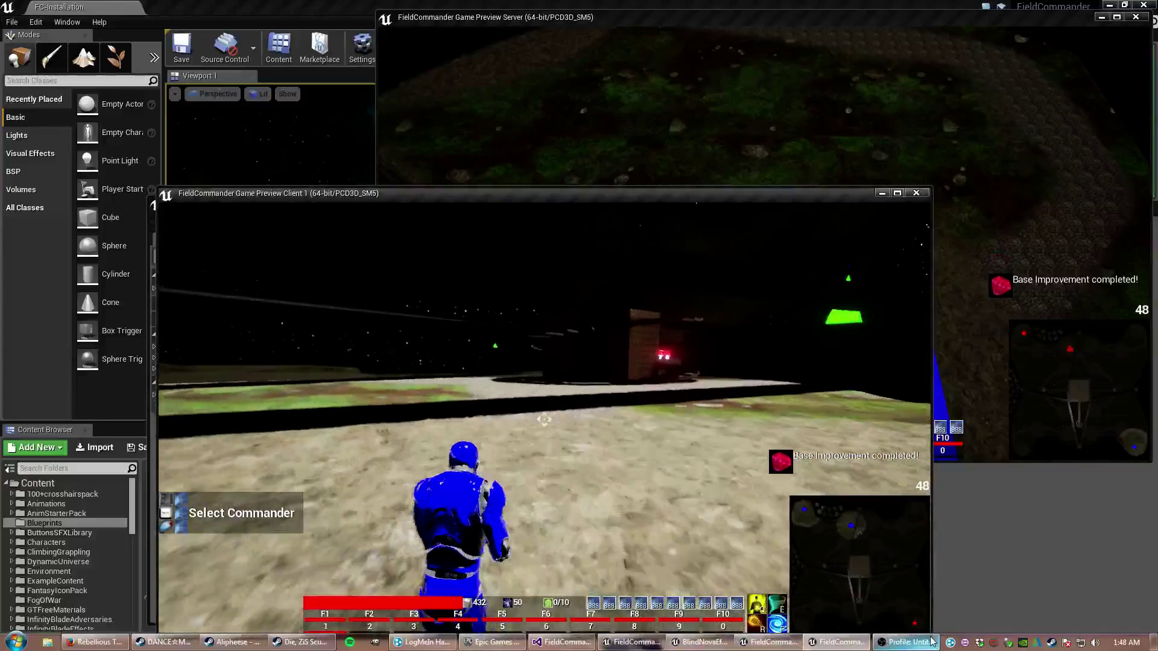
- Switch to the Server game window and take control of the server player's commander
mouse_move(931, 642)
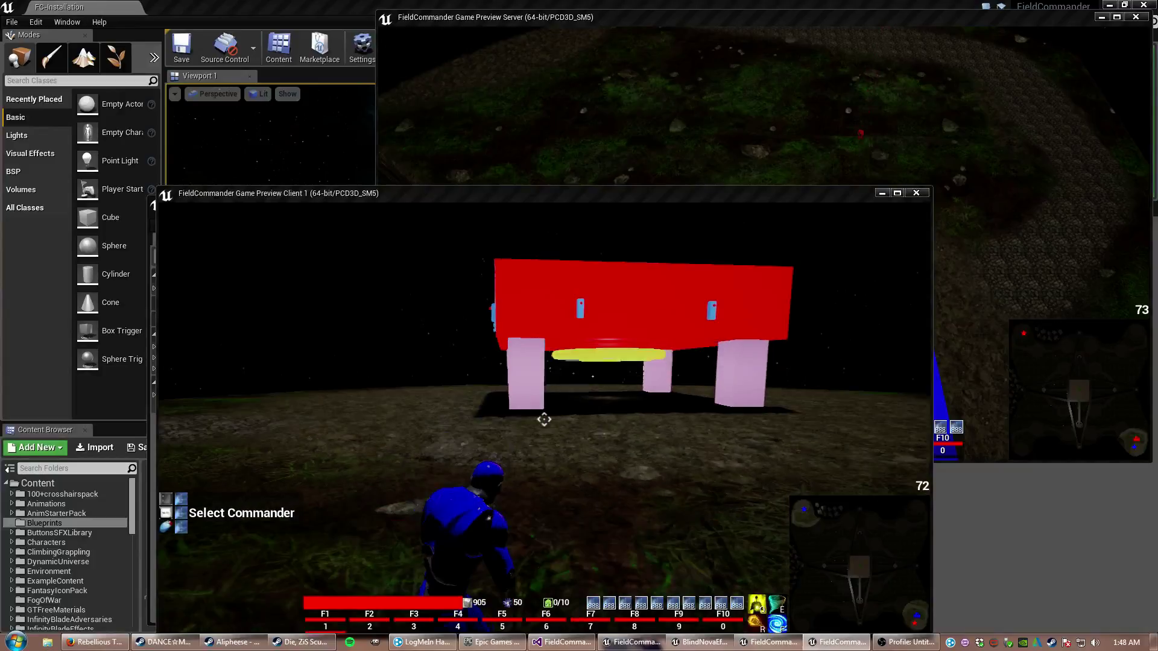
left_click(1073, 406)
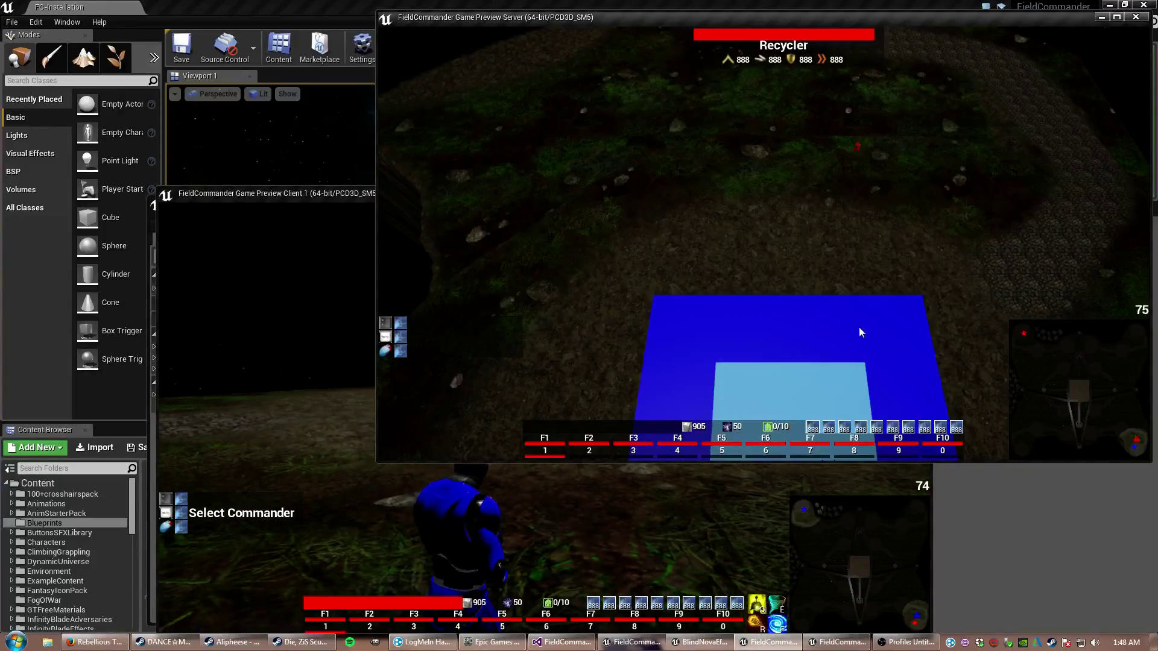
left_click(867, 244)
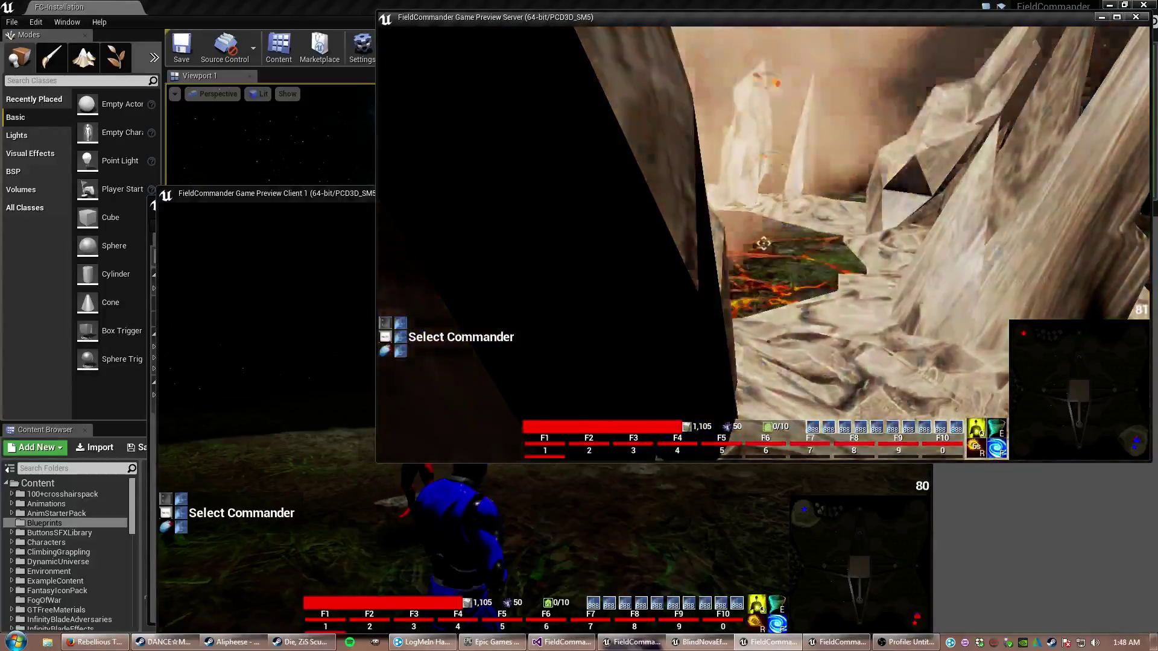
- In Client 1, move the commander up the slope, flame-leap toward the red base, and circle it
key("alt+Tab")
key("s")
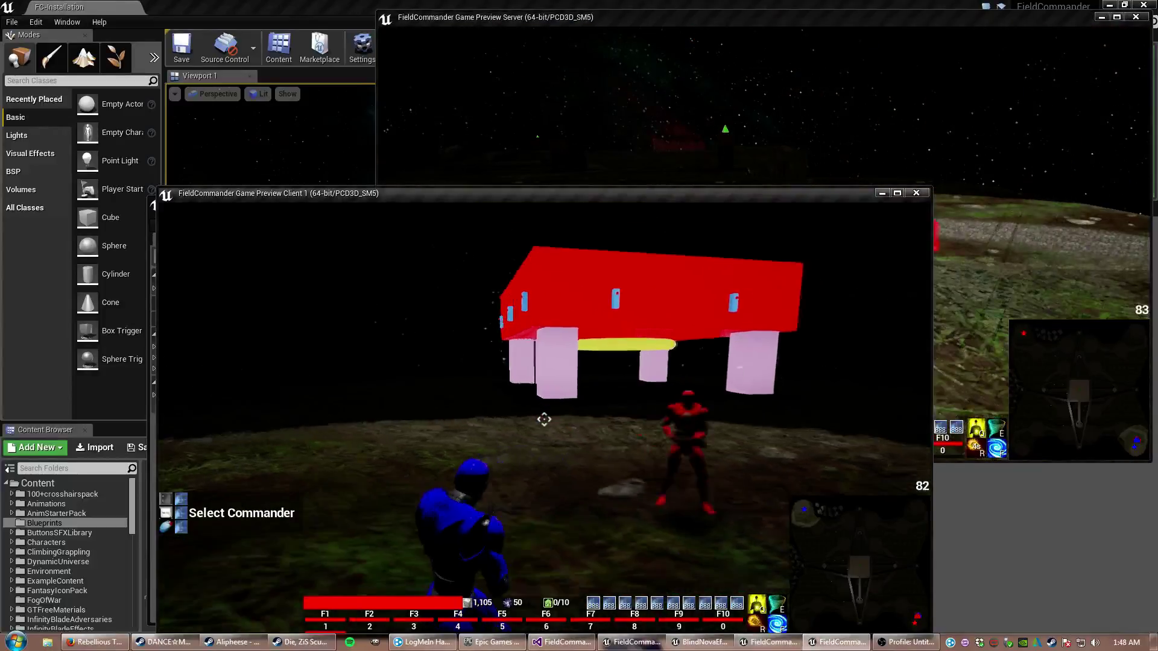
key("w")
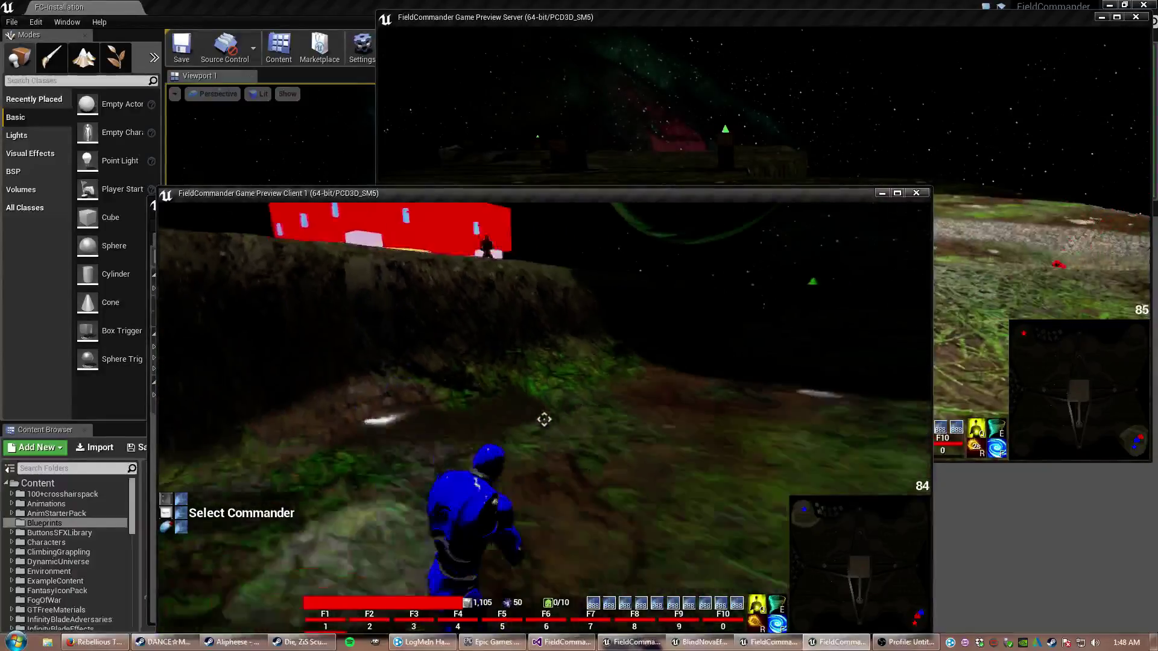
key("r")
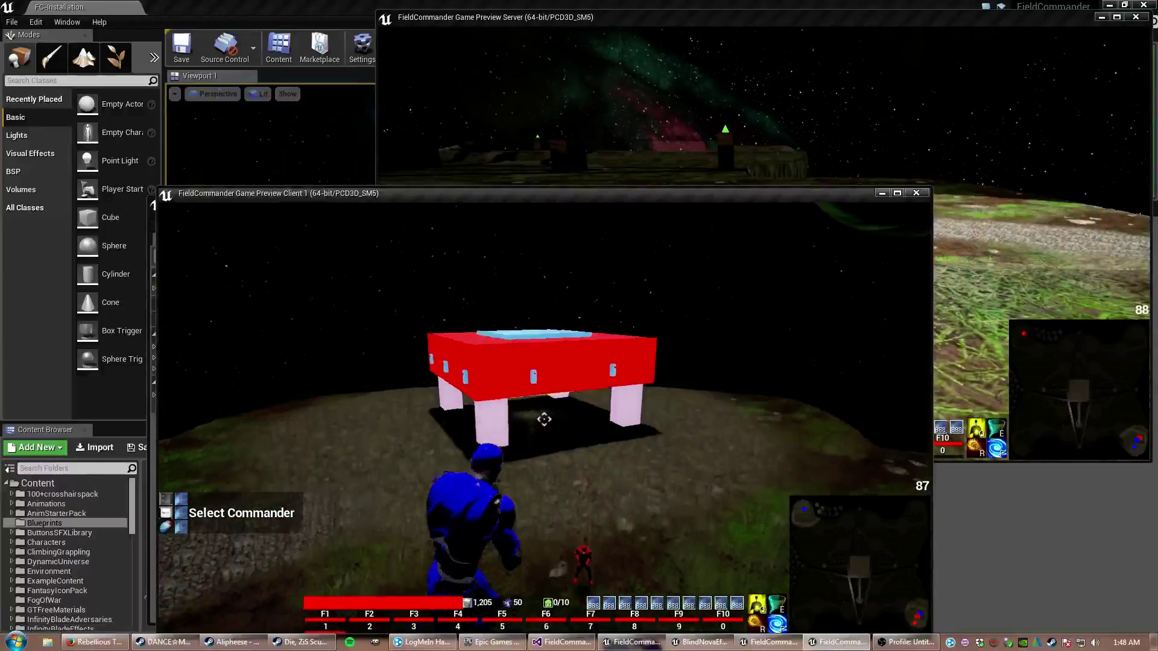
key("w")
key("w")
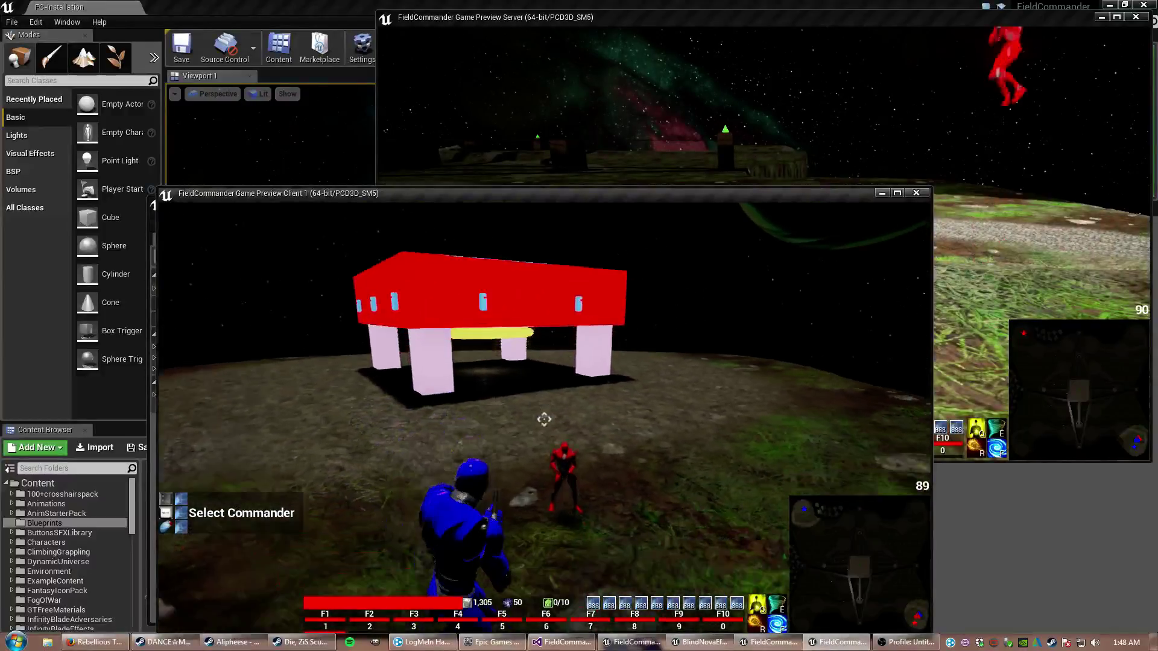
key("a")
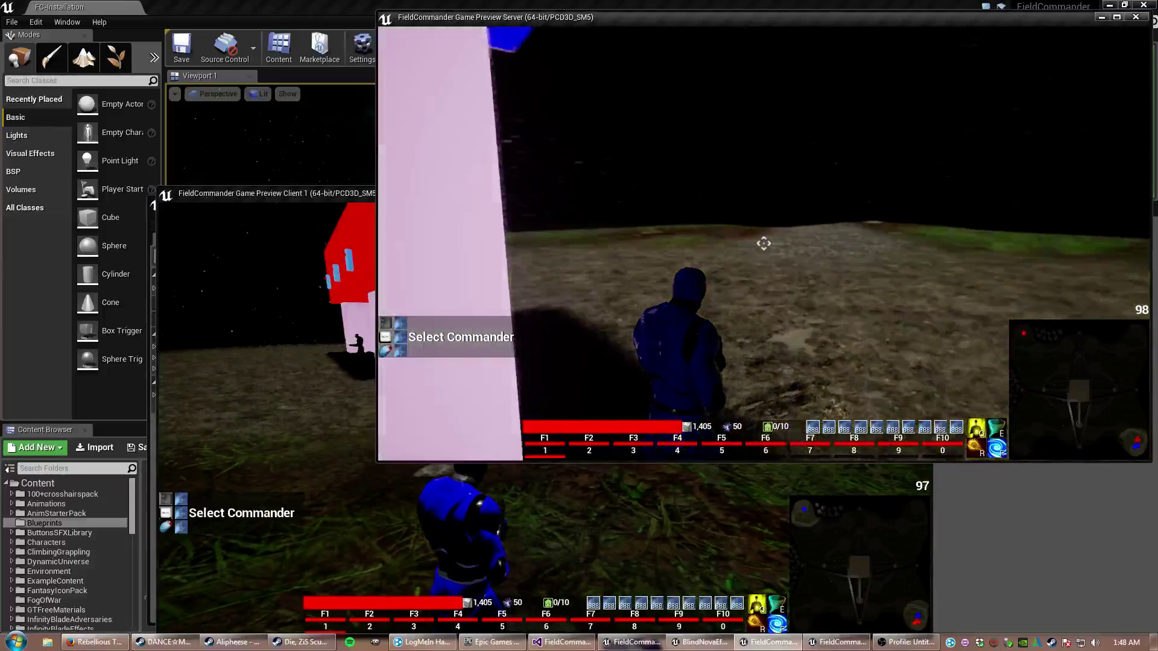
- Walk the commander to the red Recycler, set off the R explosion, then return to the Server window
key("alt+Tab")
key("w")
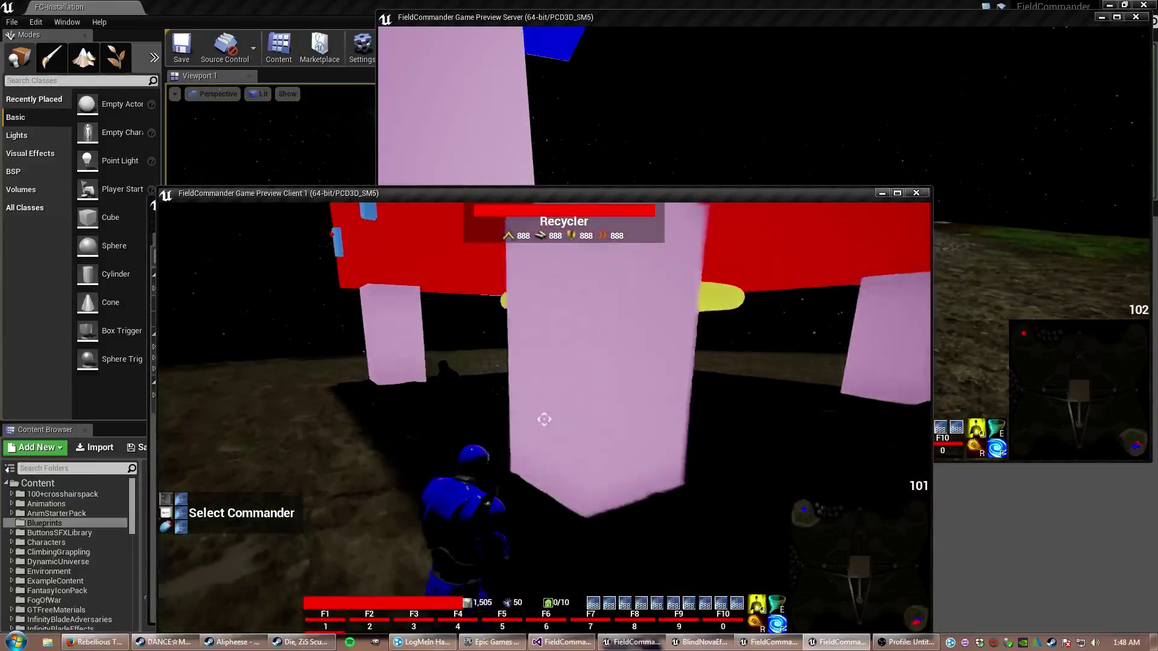
key("r")
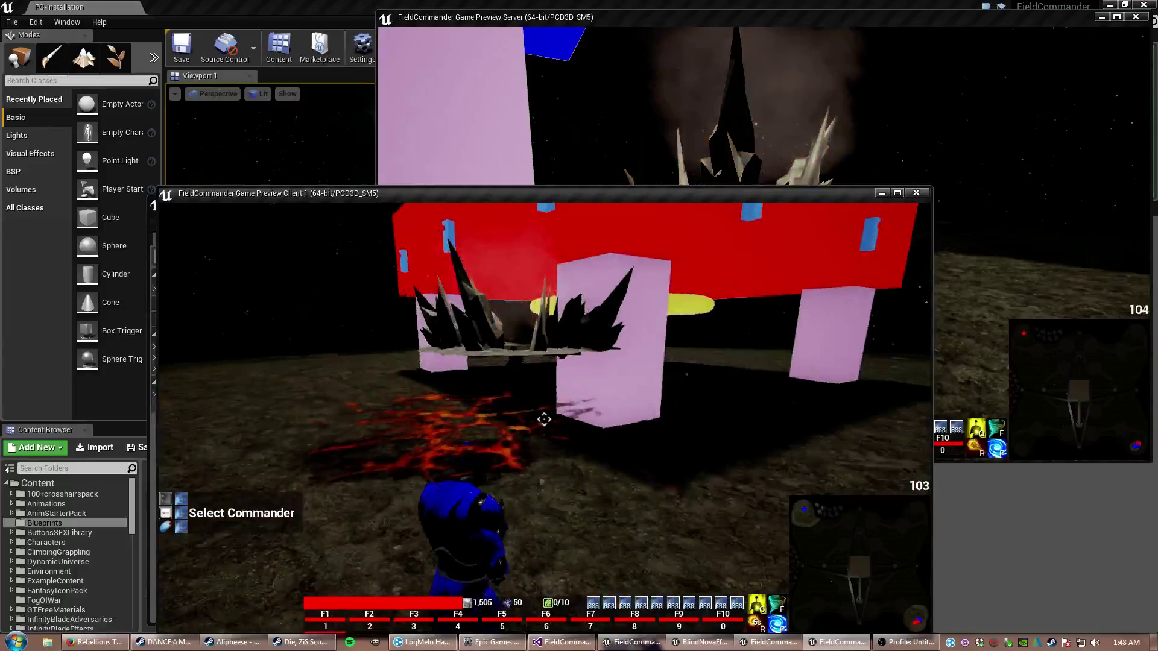
key("alt+Tab")
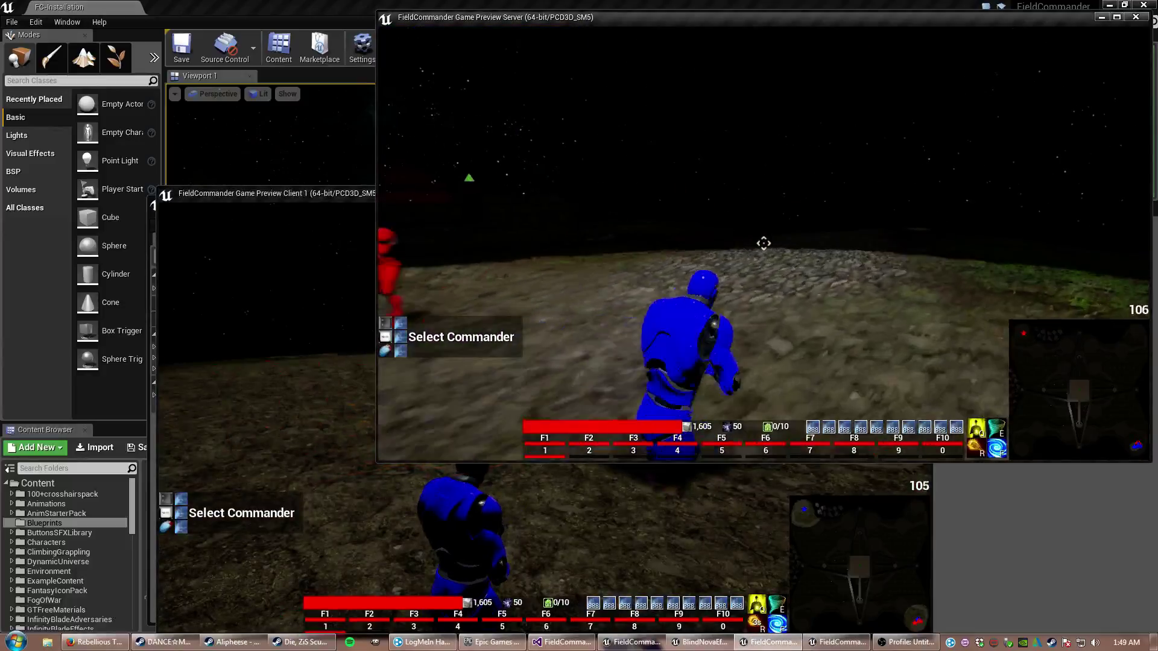
- Run the Server commander across the green ground and rocky patch, then head back toward the blue base
key("w")
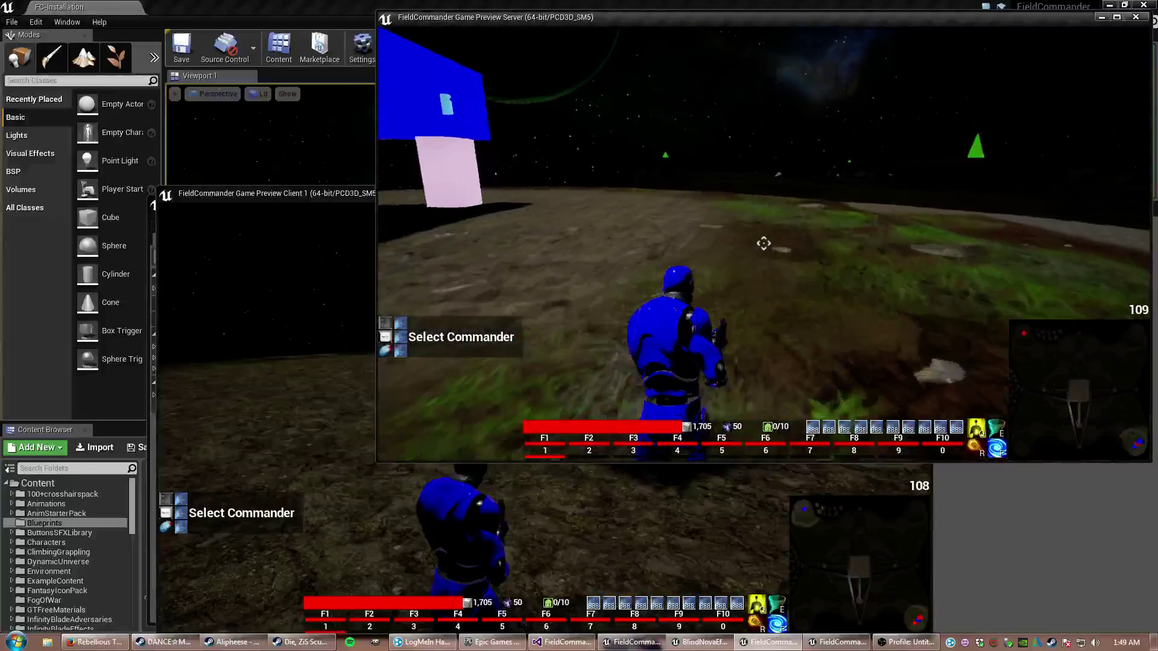
key("w")
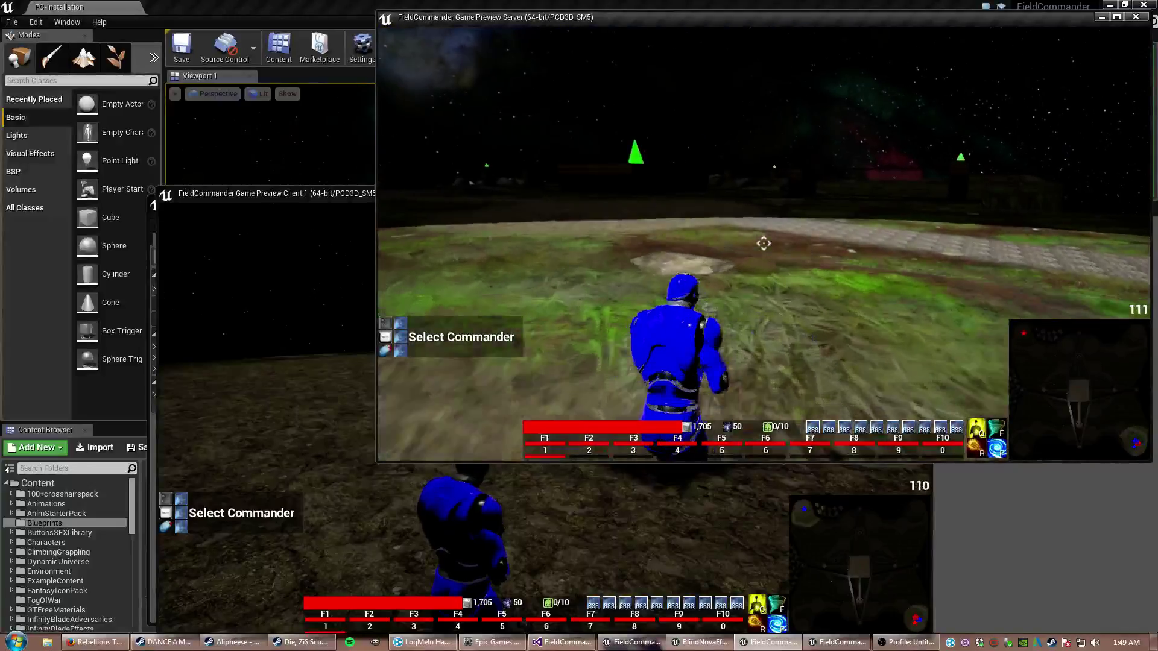
key("w")
key("w")
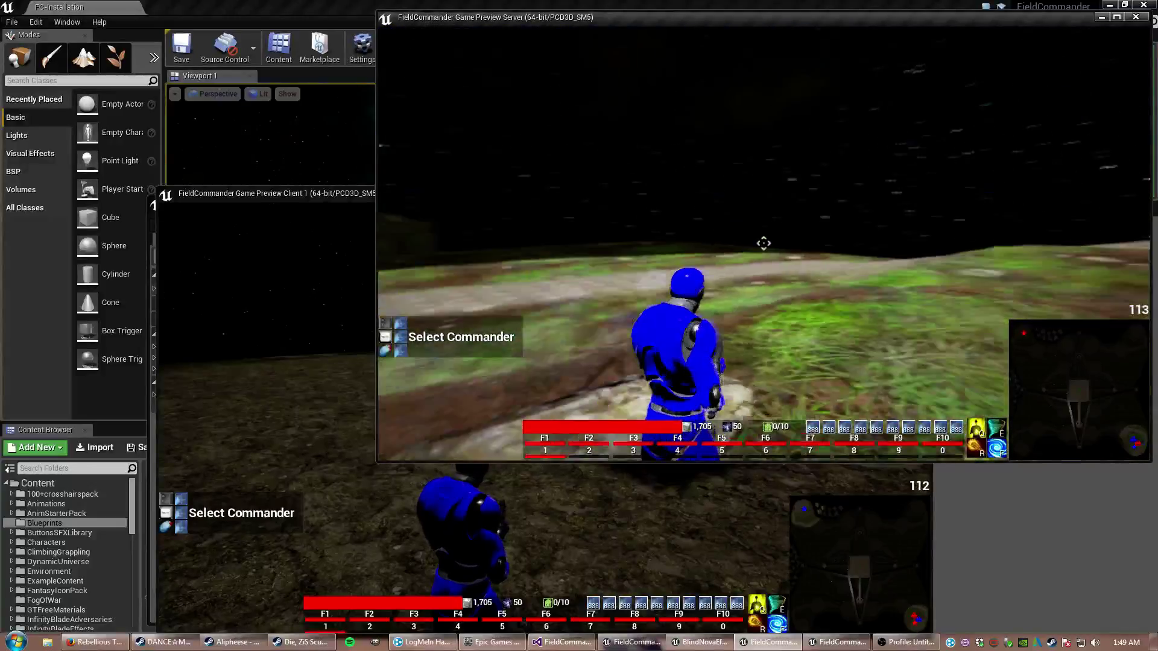
key("w")
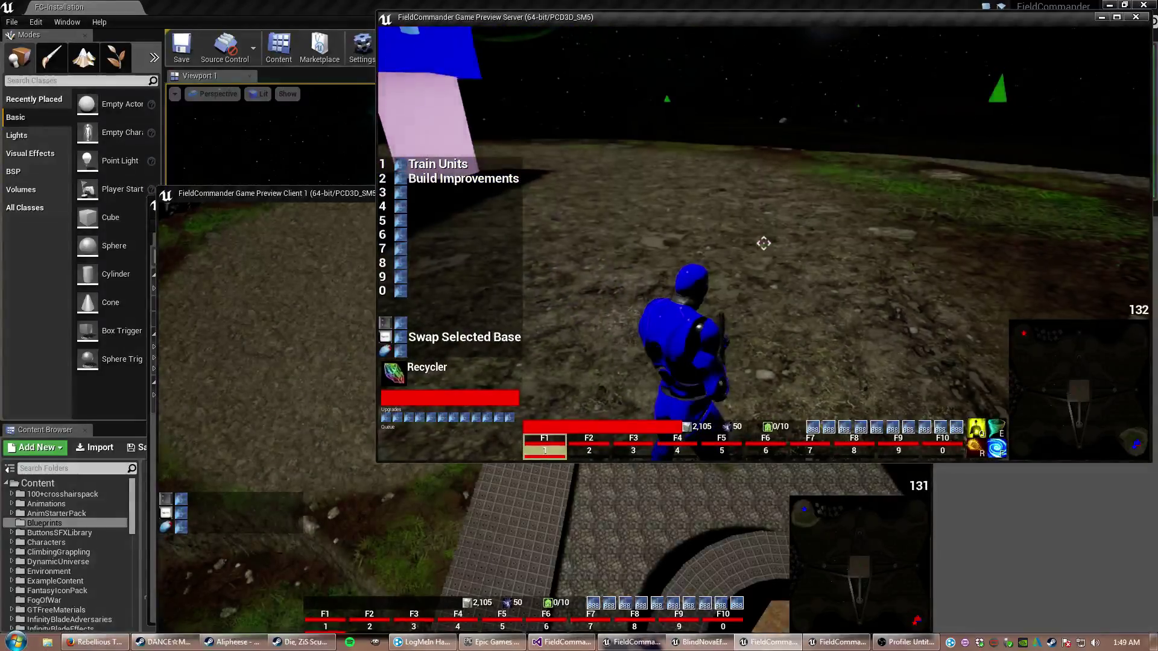
- Train a Scout and build the Barracks improvement at the blue Recycler
key("1")
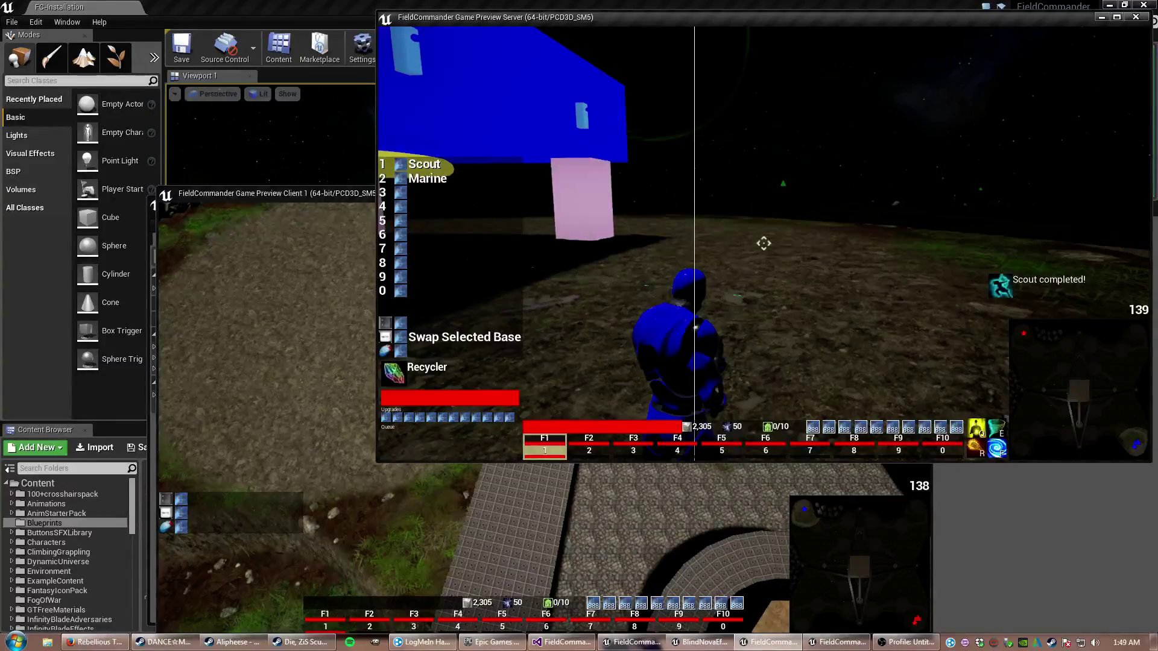
key("Escape")
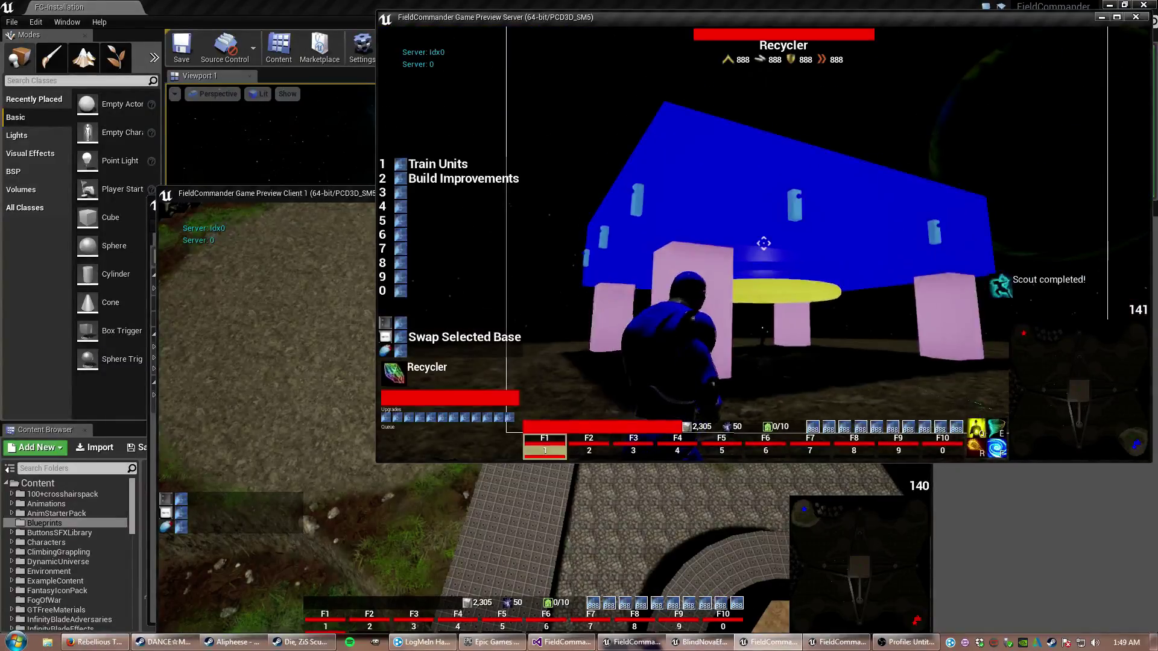
key("2")
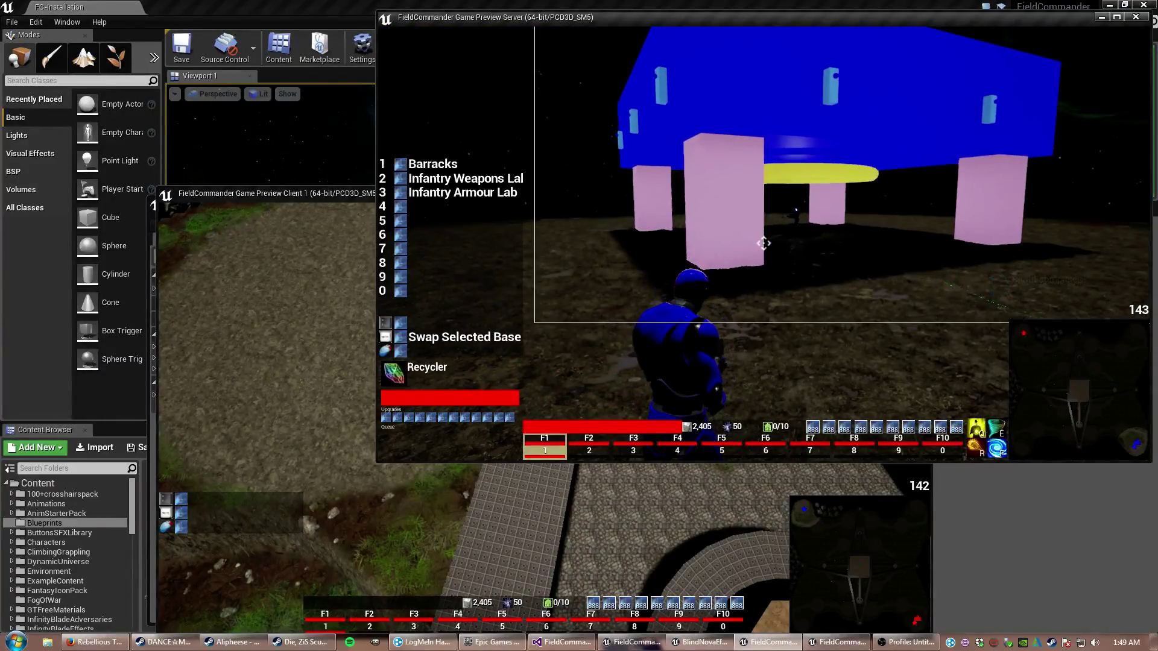
key("Escape")
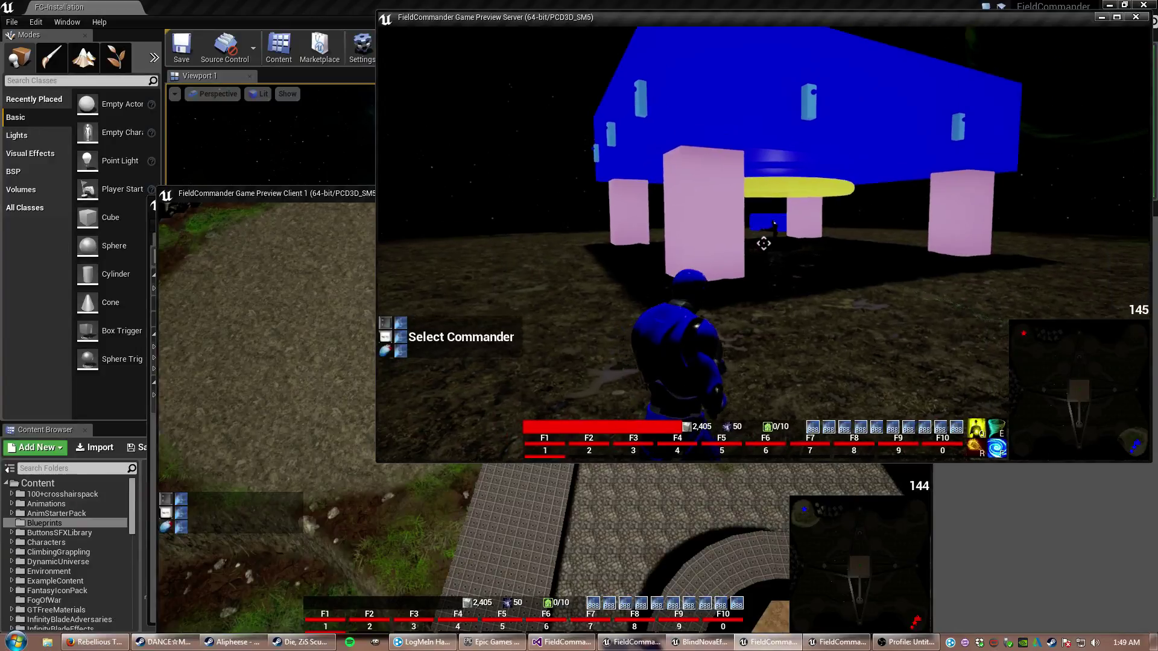
- Select the new Scout, deselect it, and move the commander closer to the blue structure
left_click(764, 243)
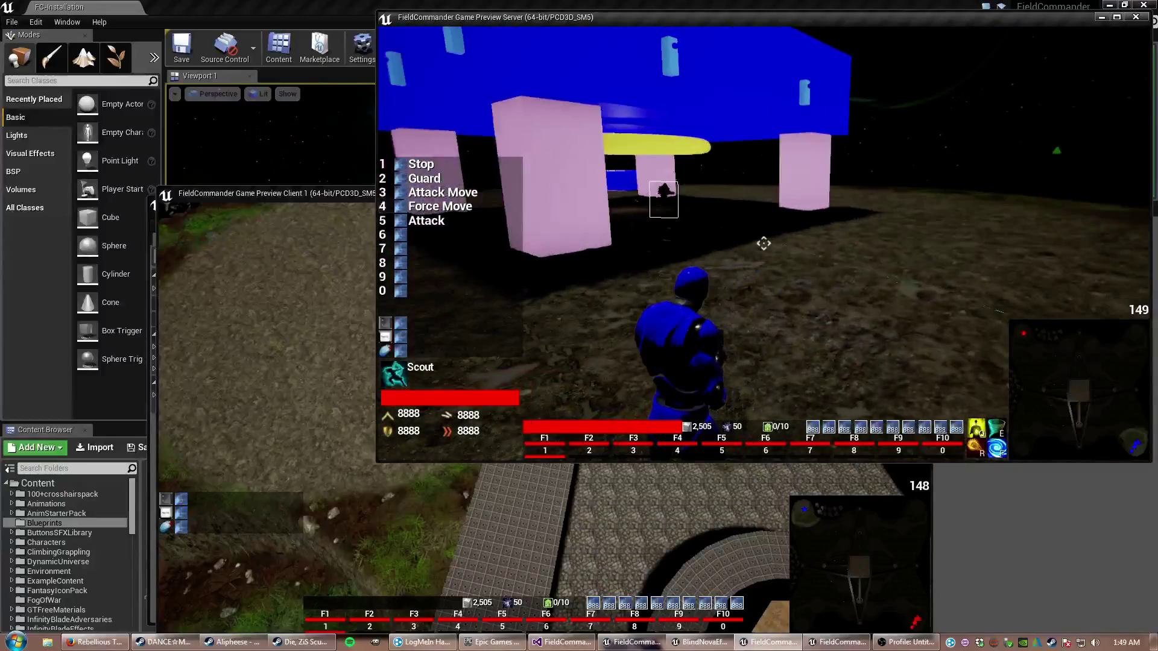
key("Escape")
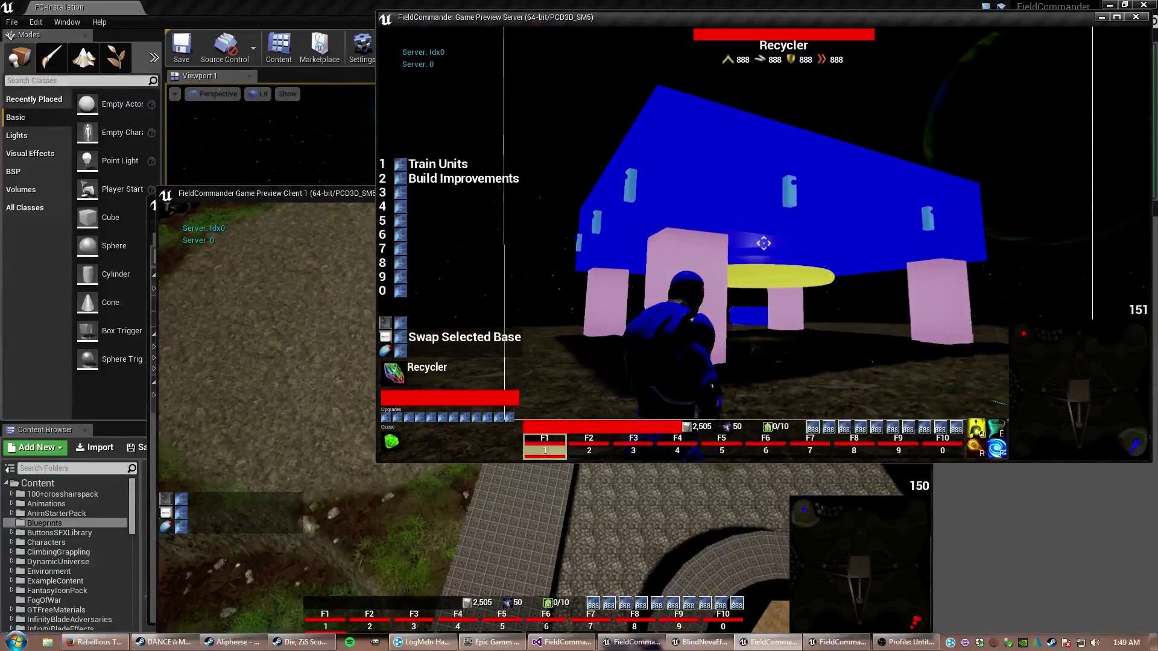
key("w")
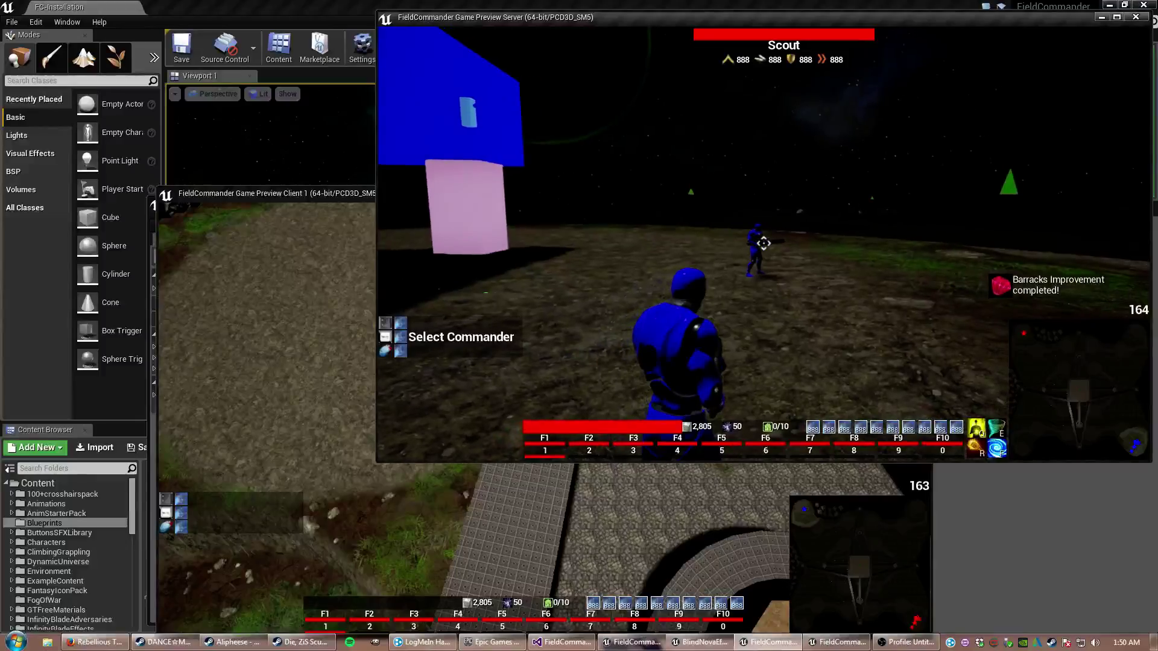
- Select the Scout, then the finished Marine, and give the Marine a Stim Pack with key 6
left_click(763, 243)
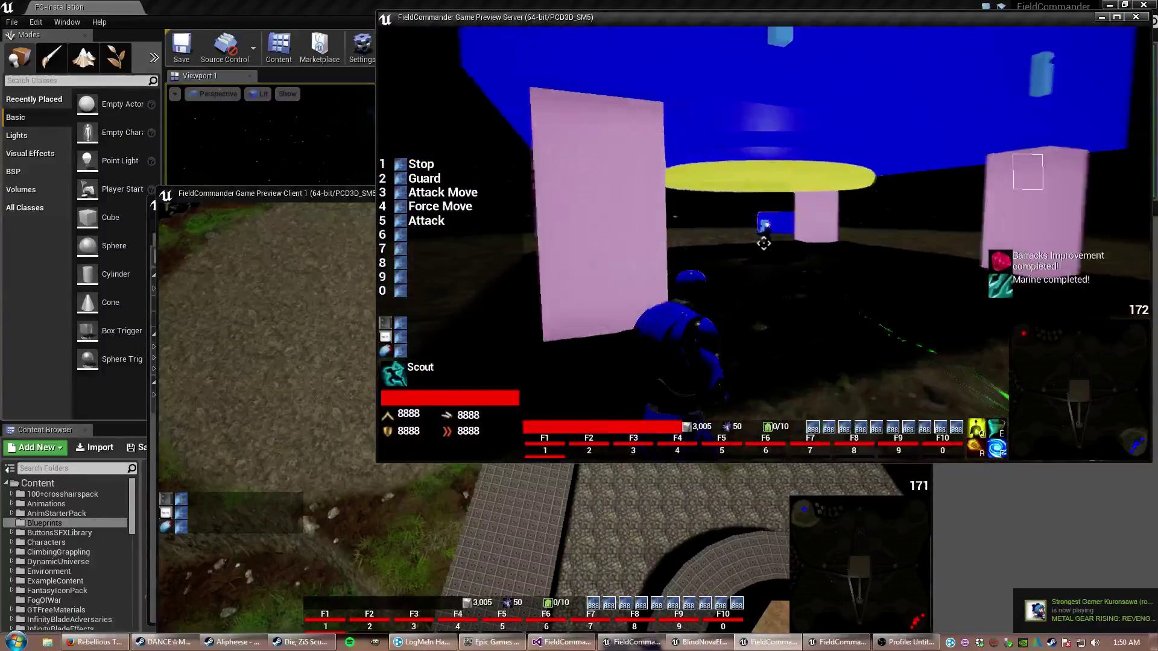
left_click(764, 243)
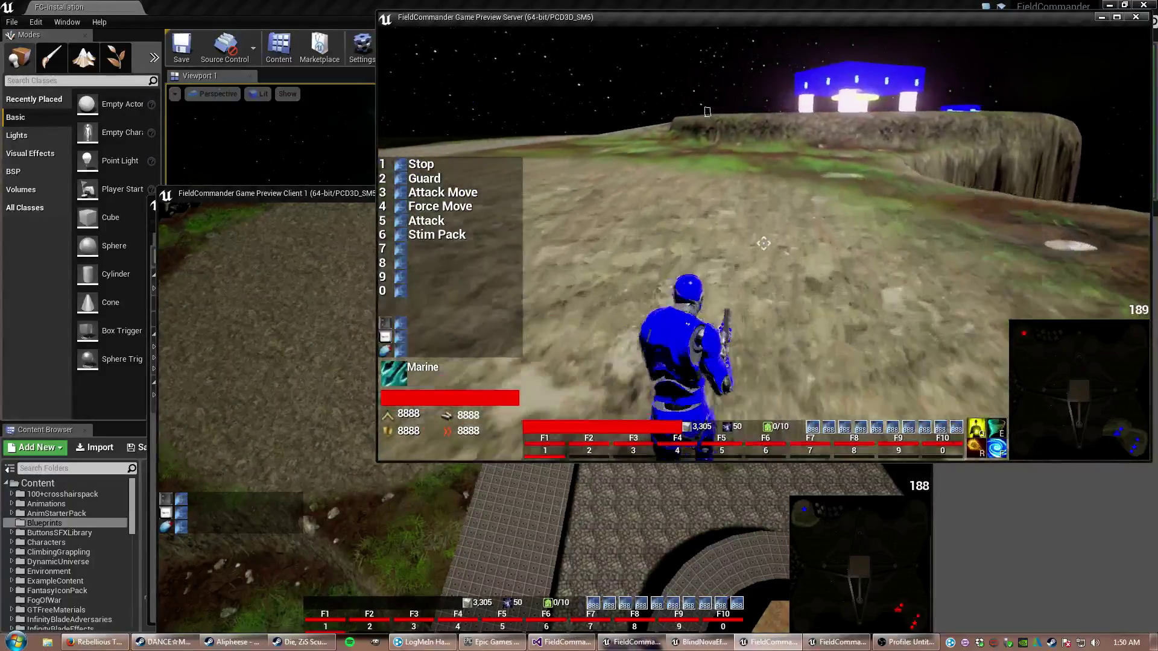
key("6")
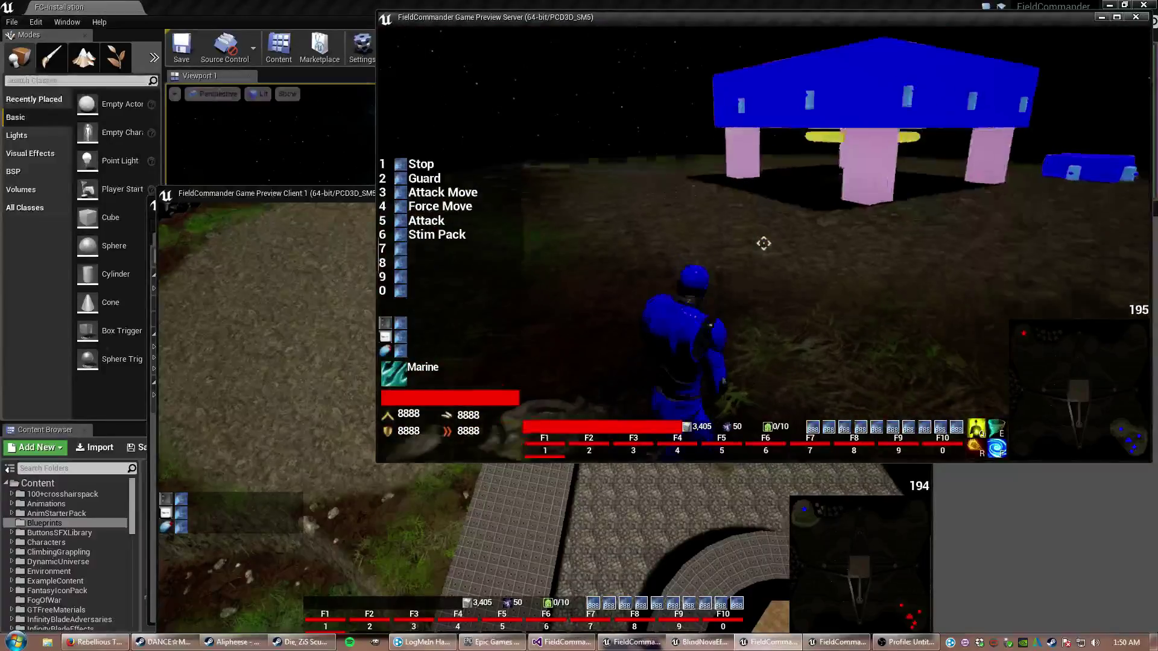
- Switch to the overhead view, zoom and pan across the plateau, deselect the Marine and select the Scout
key("Tab")
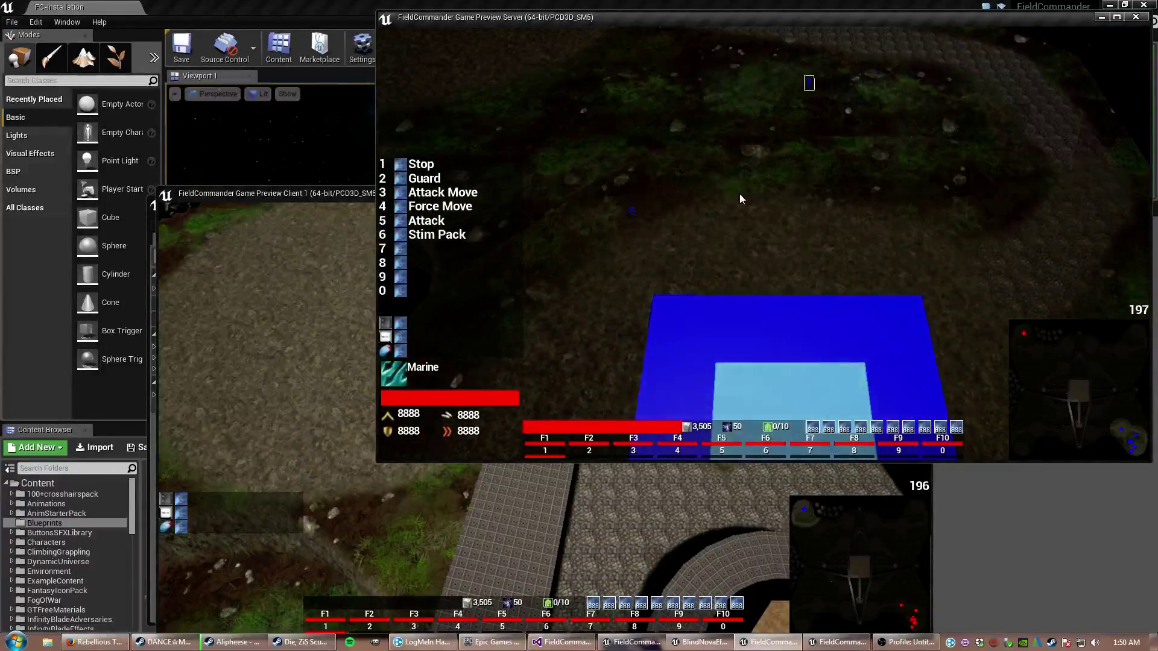
scroll(797, 235, "down", 5)
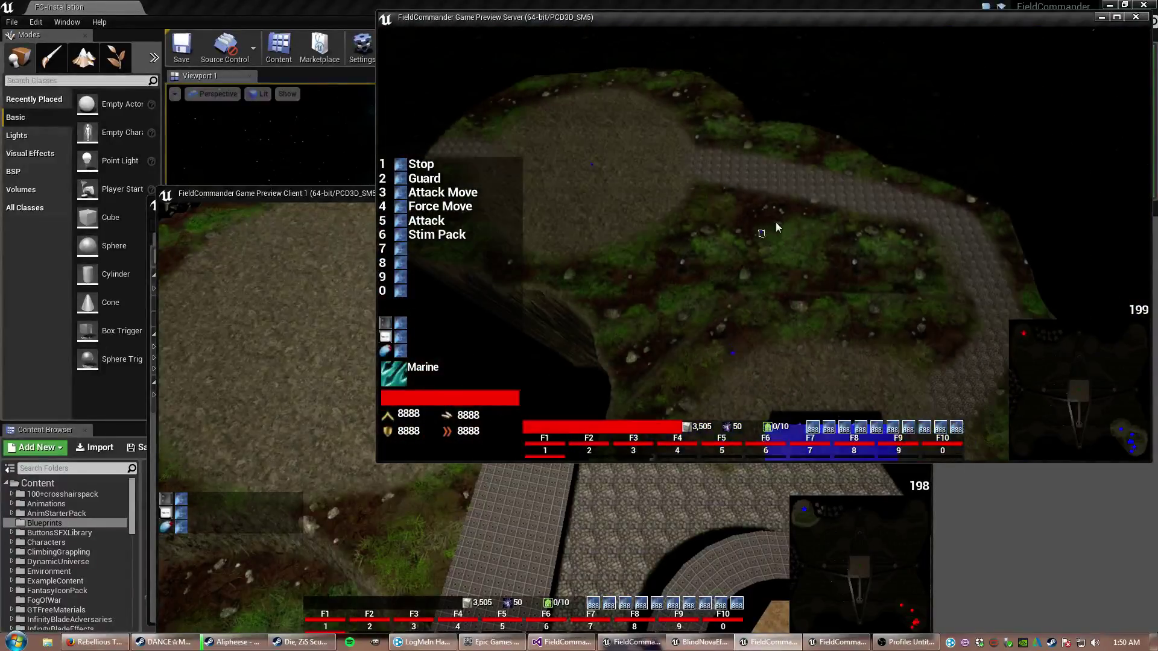
scroll(813, 245, "up", 3)
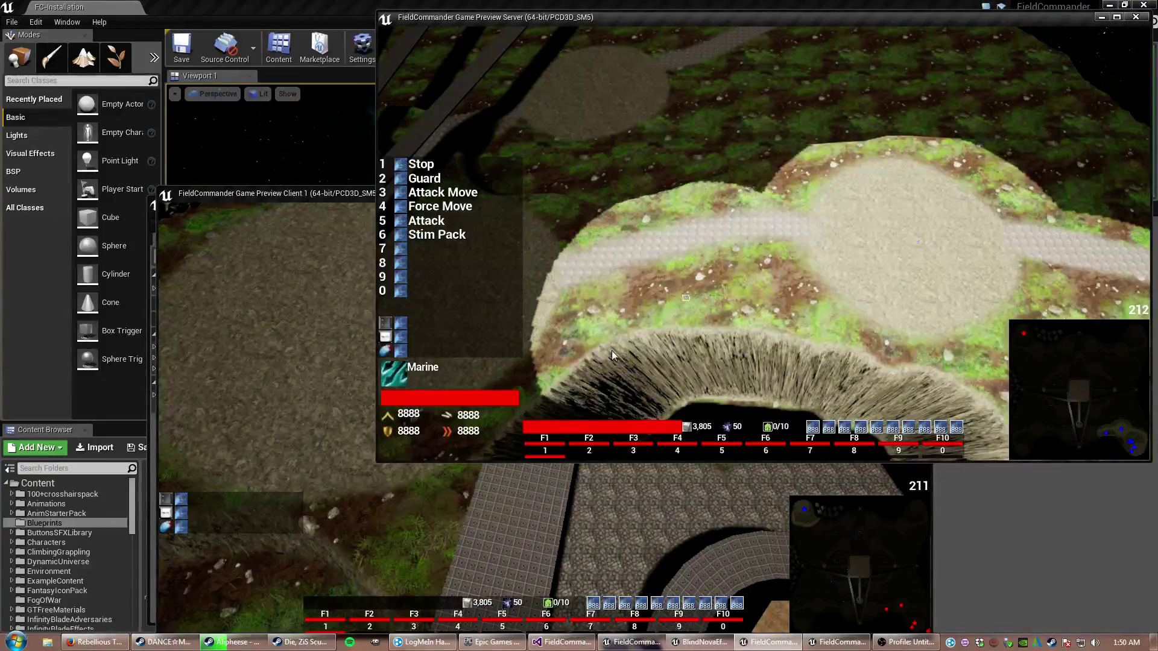
middle_click_drag(611, 350, 1076, 255)
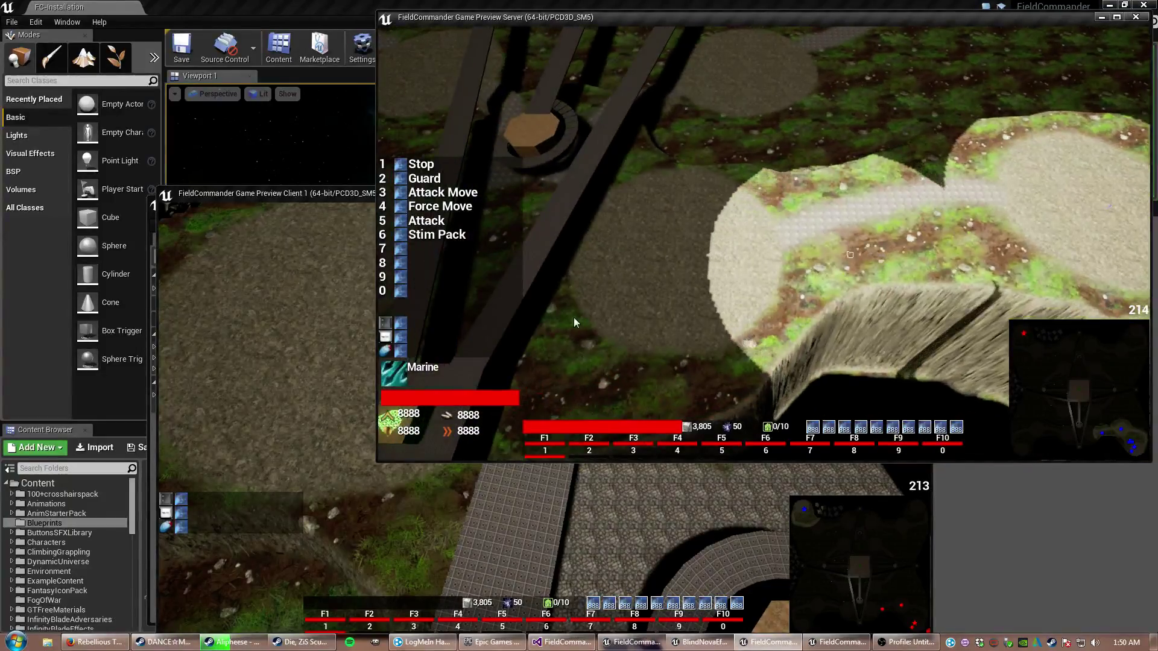
left_click(1103, 213)
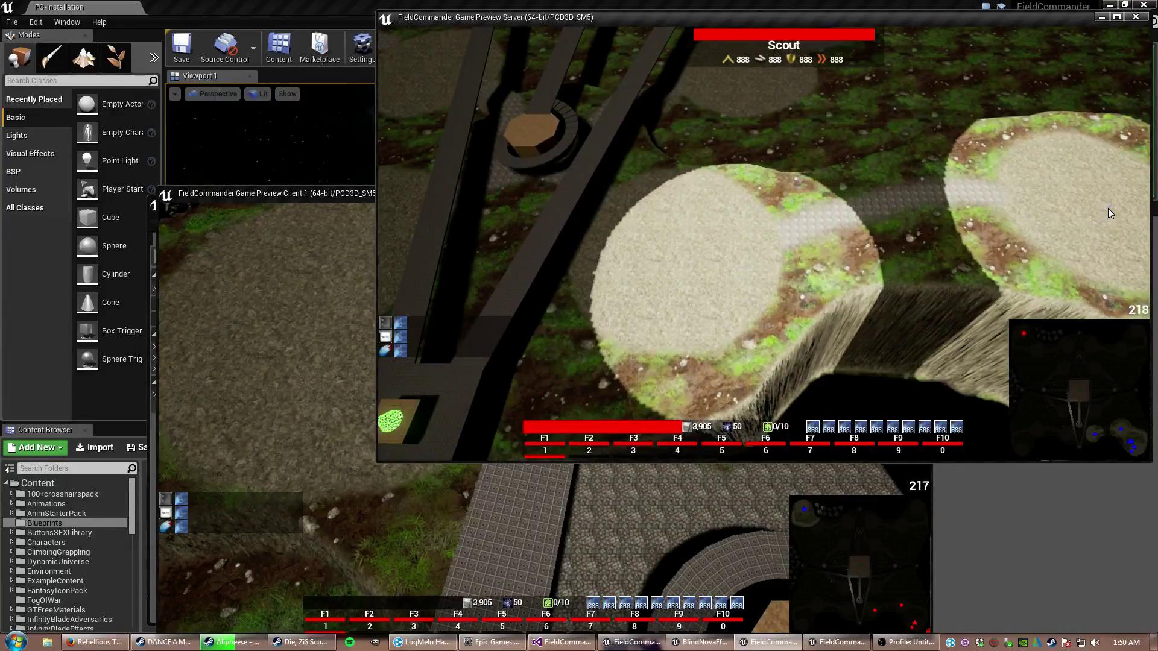
left_click(1107, 208)
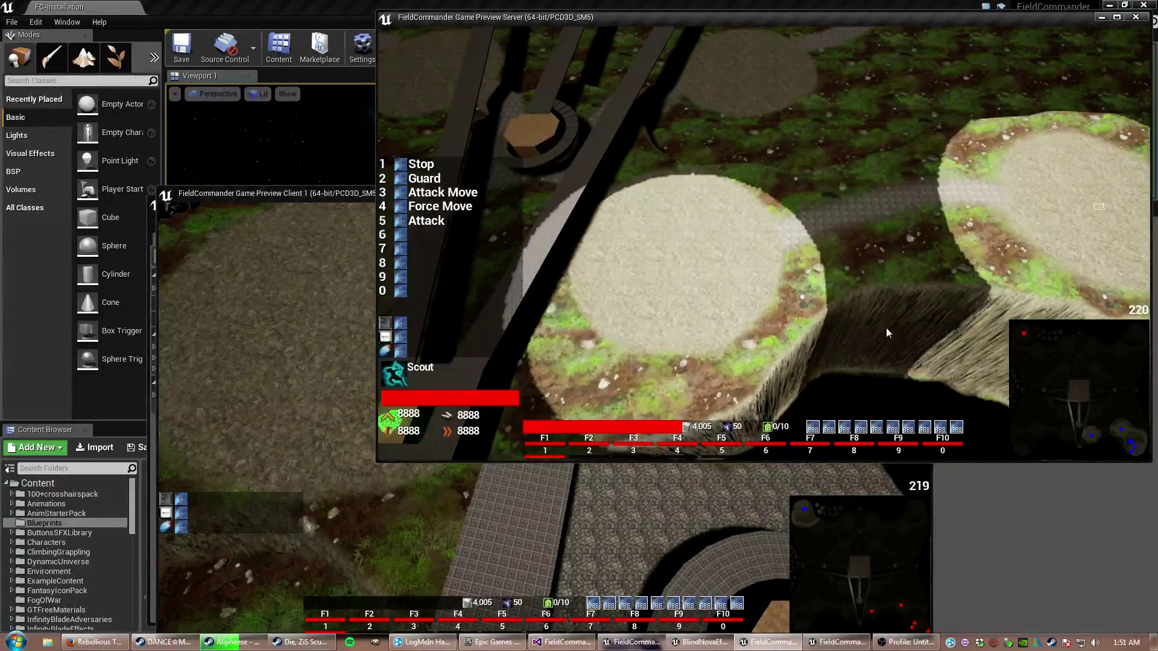
- Pan the camera across the terrain, deselect the Scout, and sweep over the blue base
middle_click_drag(885, 328, 606, 202)
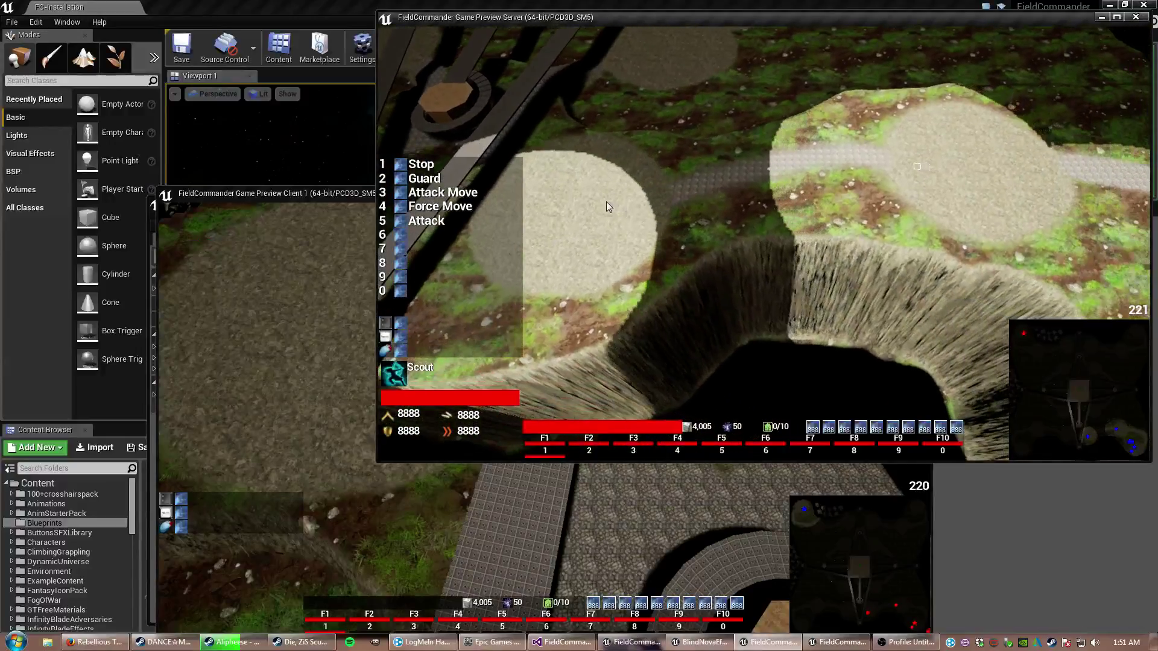
middle_click_drag(614, 199, 781, 197)
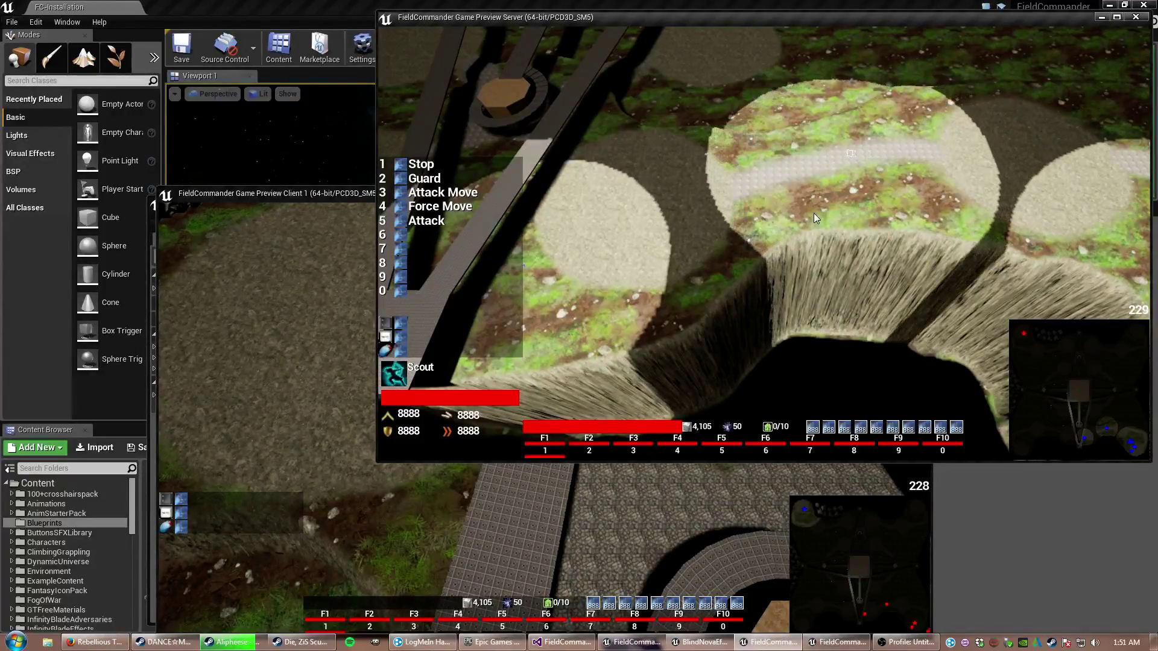
left_click(810, 332)
mouse_move(809, 331)
middle_mouse_down()
mouse_move(935, 263)
mouse_move(488, 247)
mouse_move(721, 212)
middle_mouse_up()
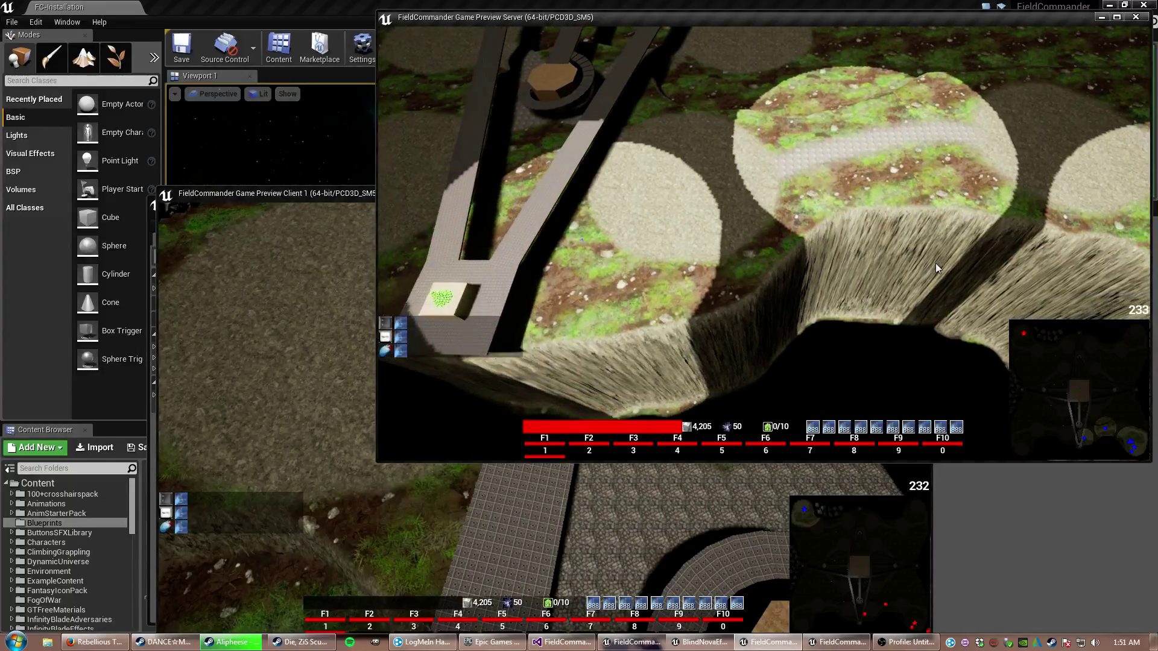
mouse_move(852, 212)
middle_mouse_down()
mouse_move(506, 211)
mouse_move(379, 116)
middle_mouse_up()
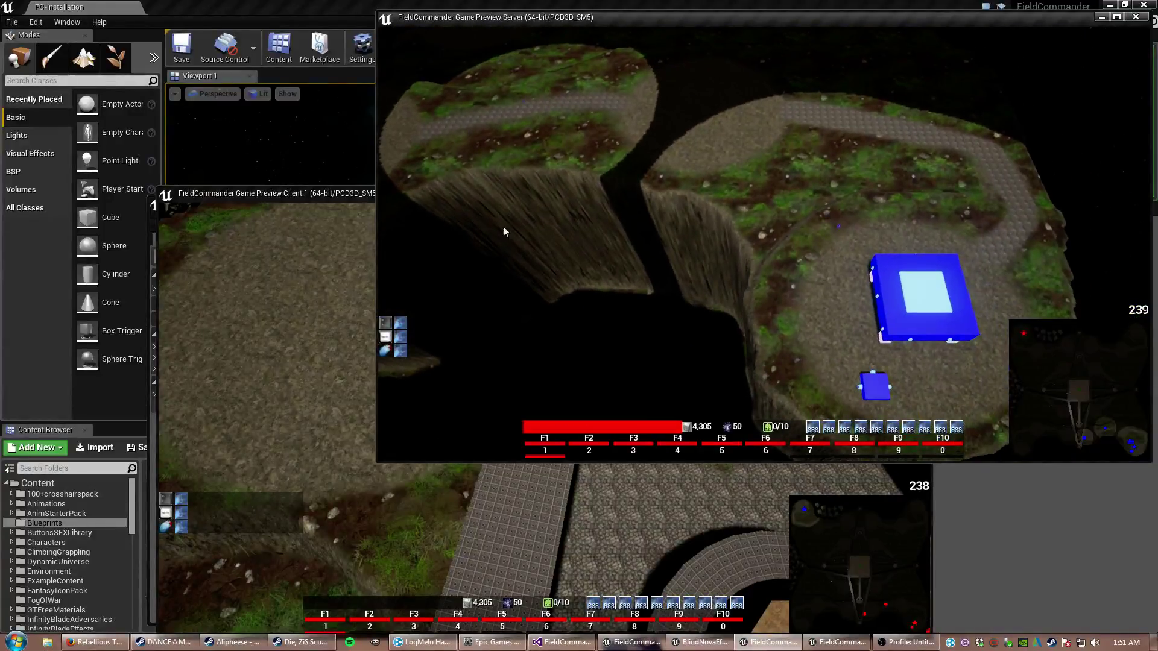
- Take direct control of the blue commander, turn toward open ground, and use the E ability
key("space")
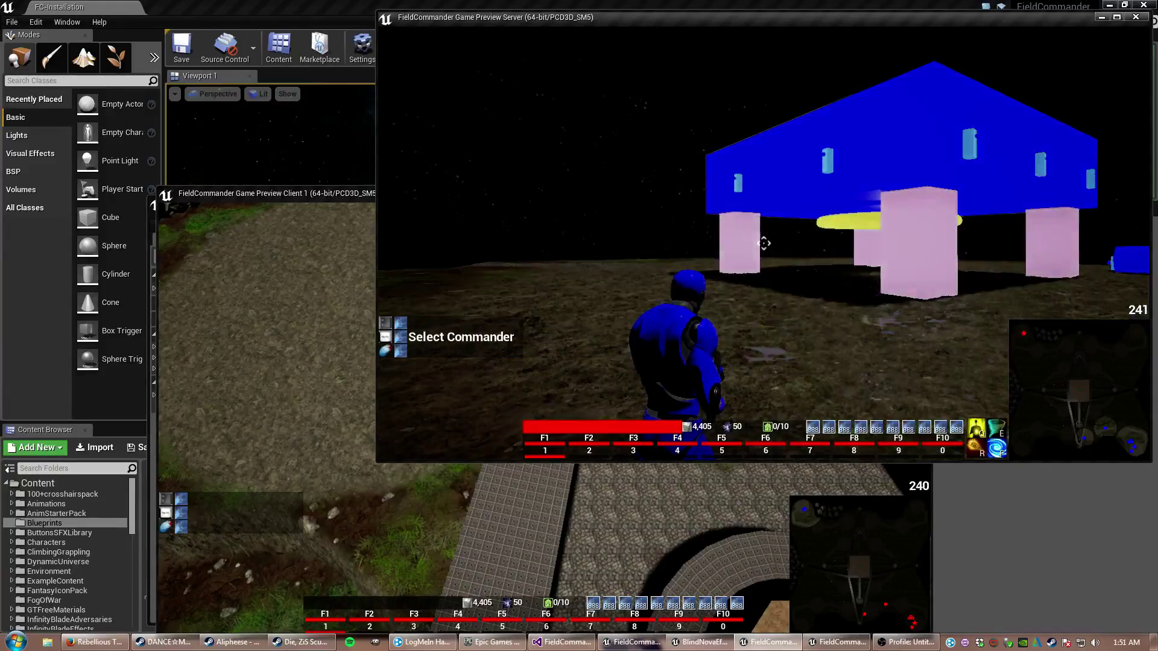
key("d")
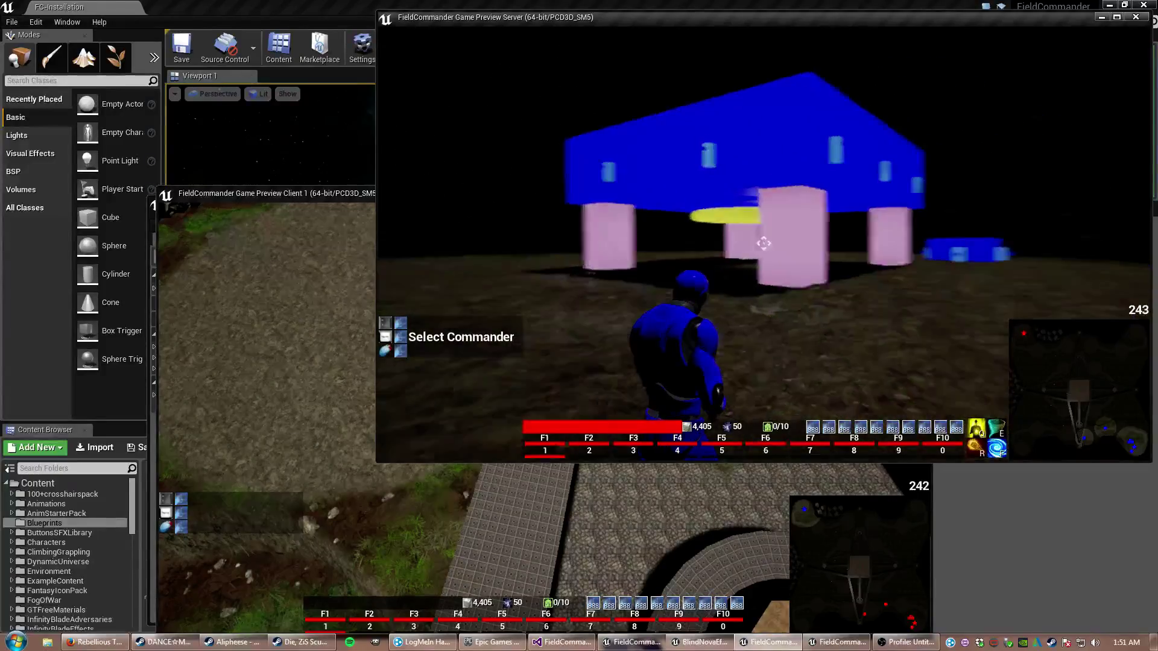
key("w")
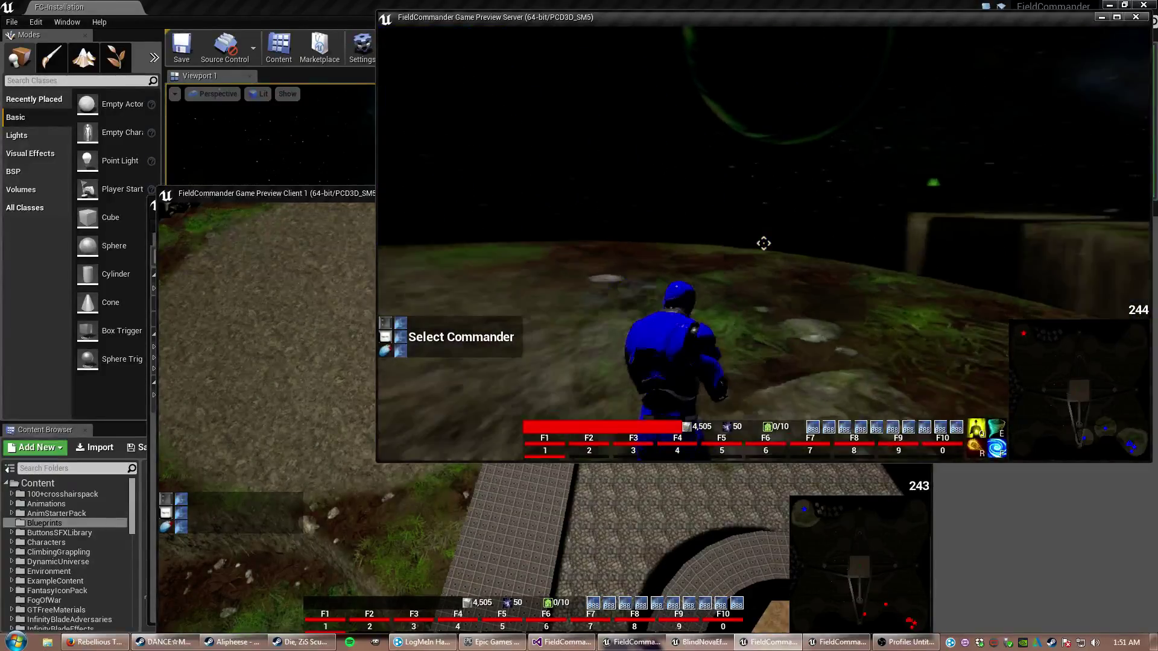
key("a")
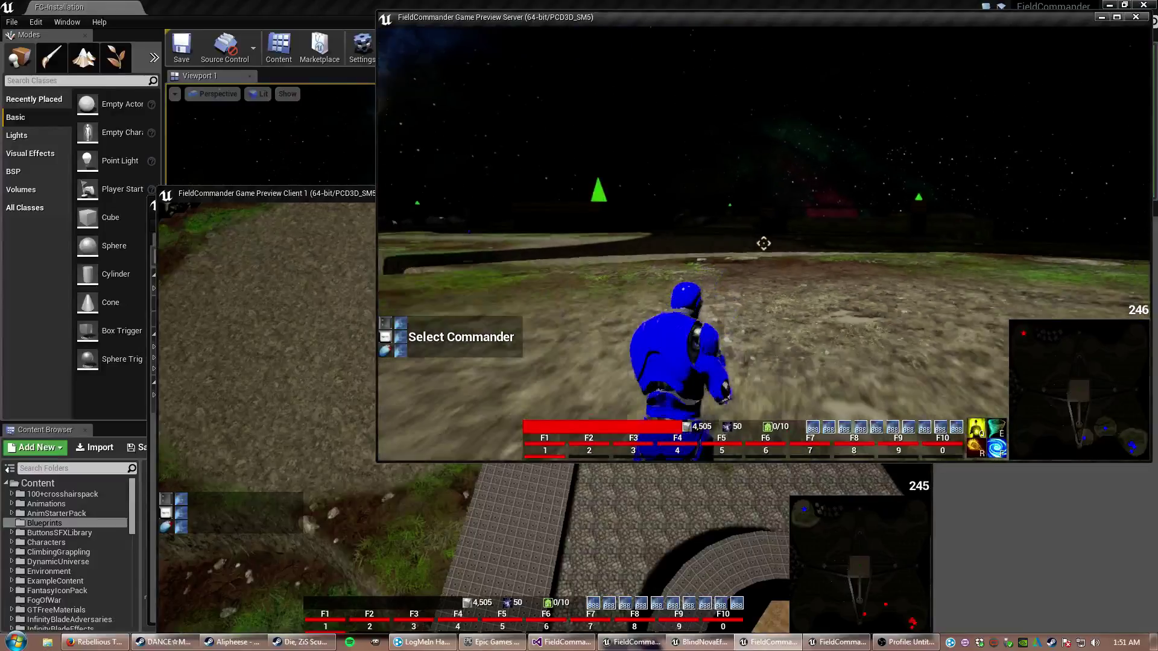
key("e")
- Run the commander forward until it stands beside the green cone marker
key("w")
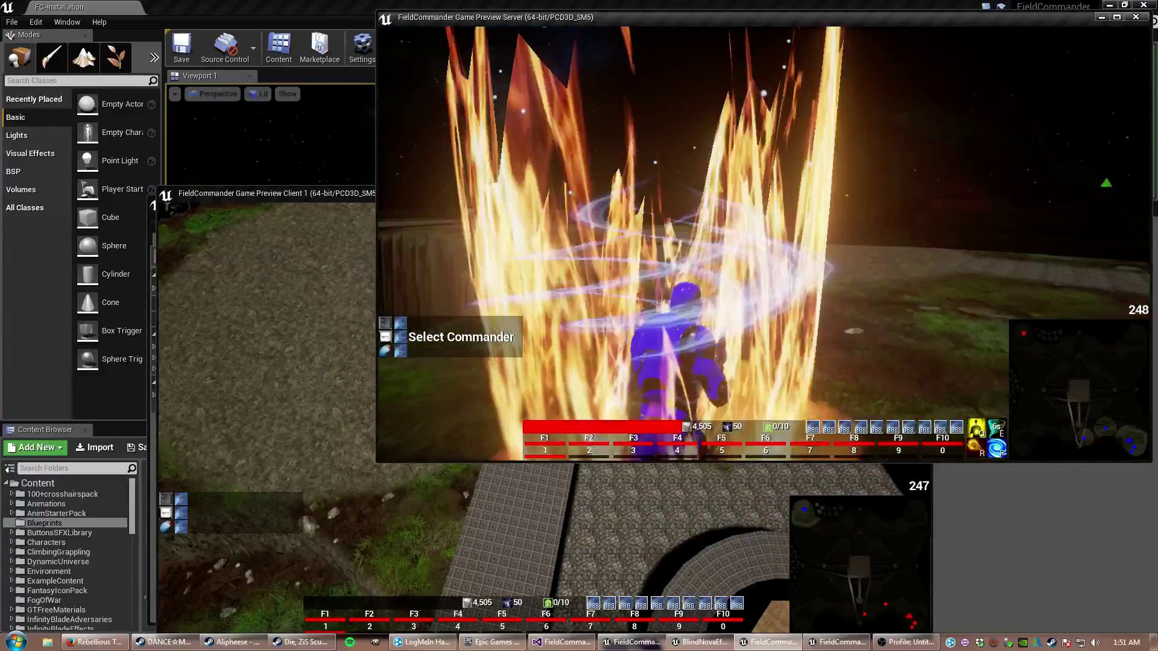
key("w")
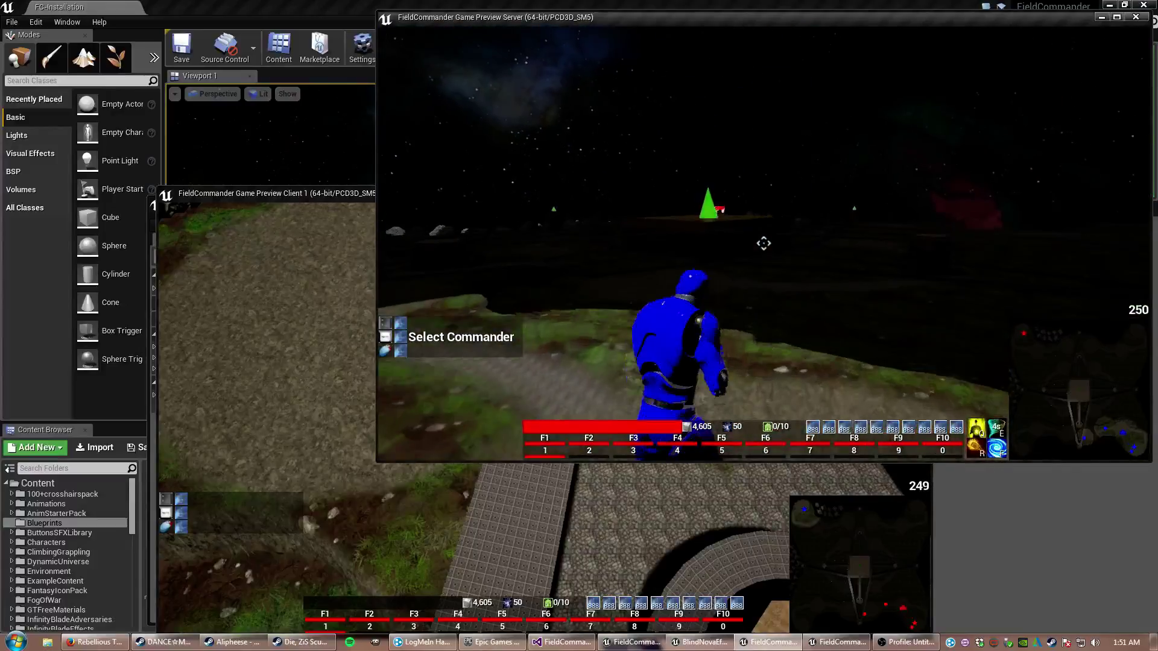
key("w")
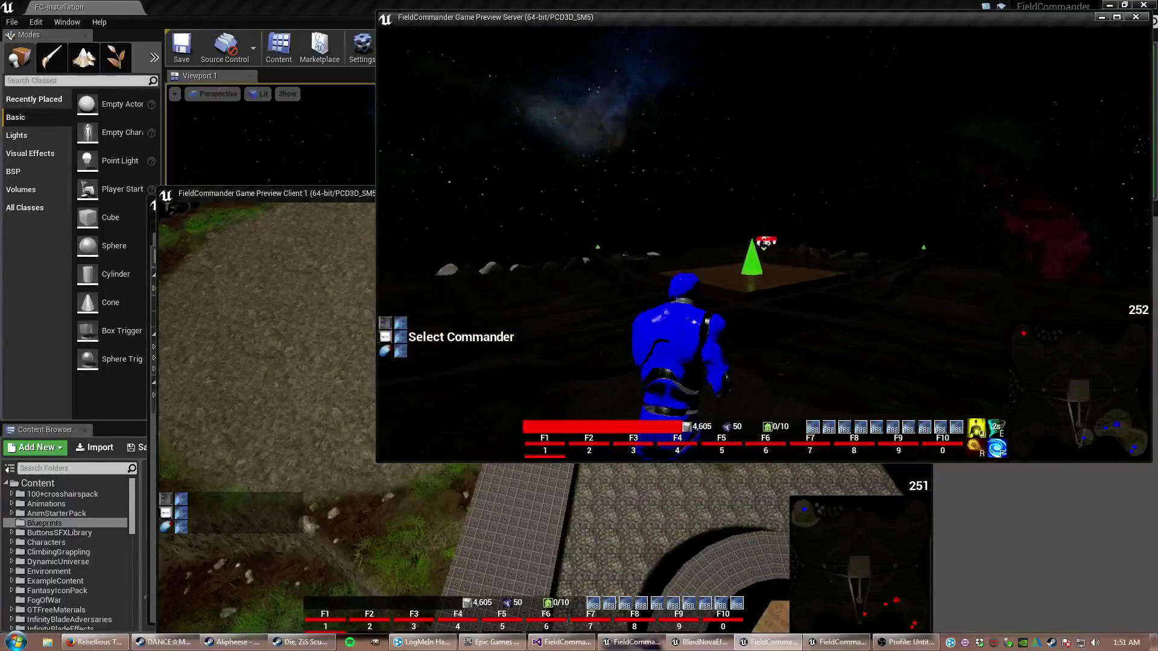
key("w")
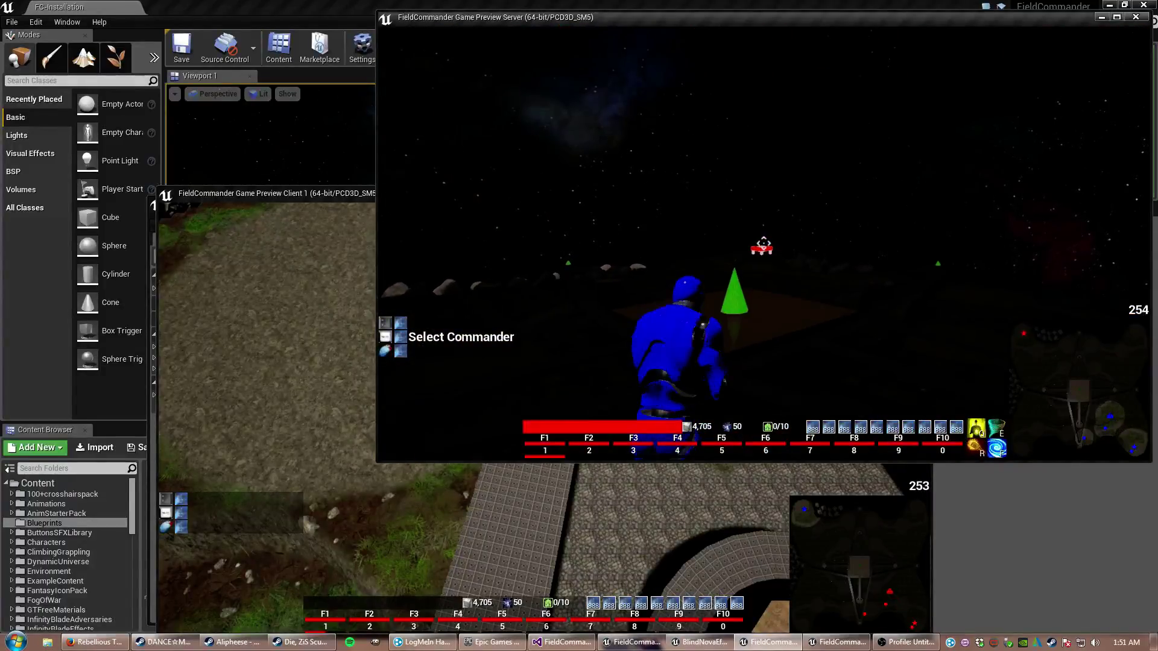
key("w")
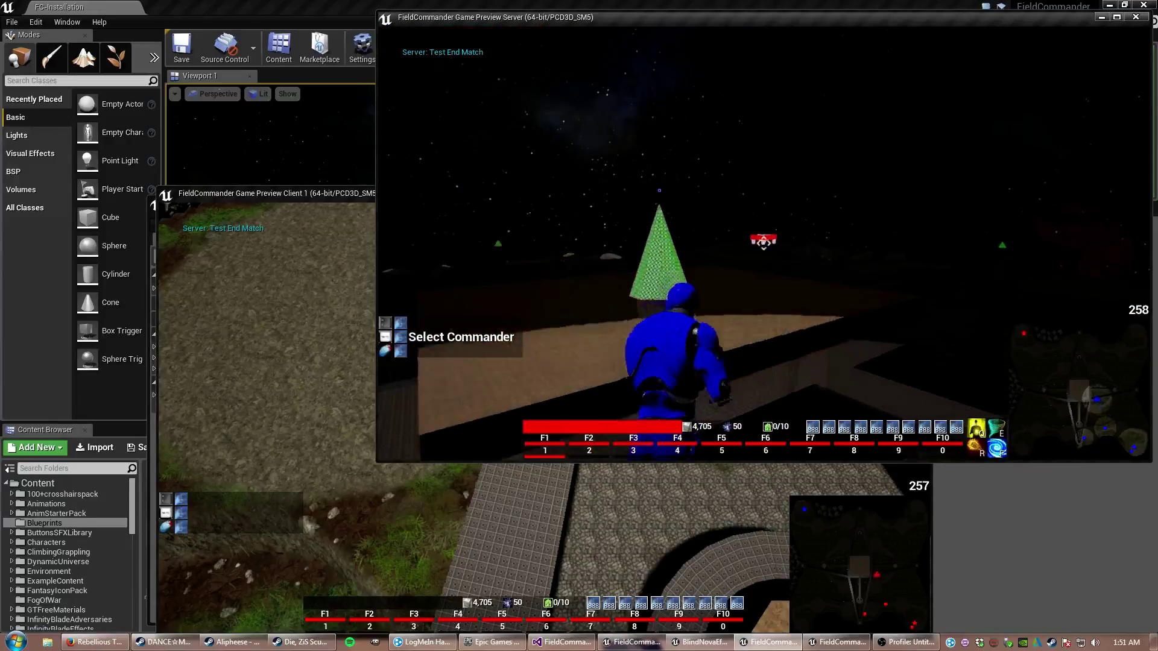
- Run the commander past the green cone, across the dark ground and over the big rocks
key("w")
key("w")
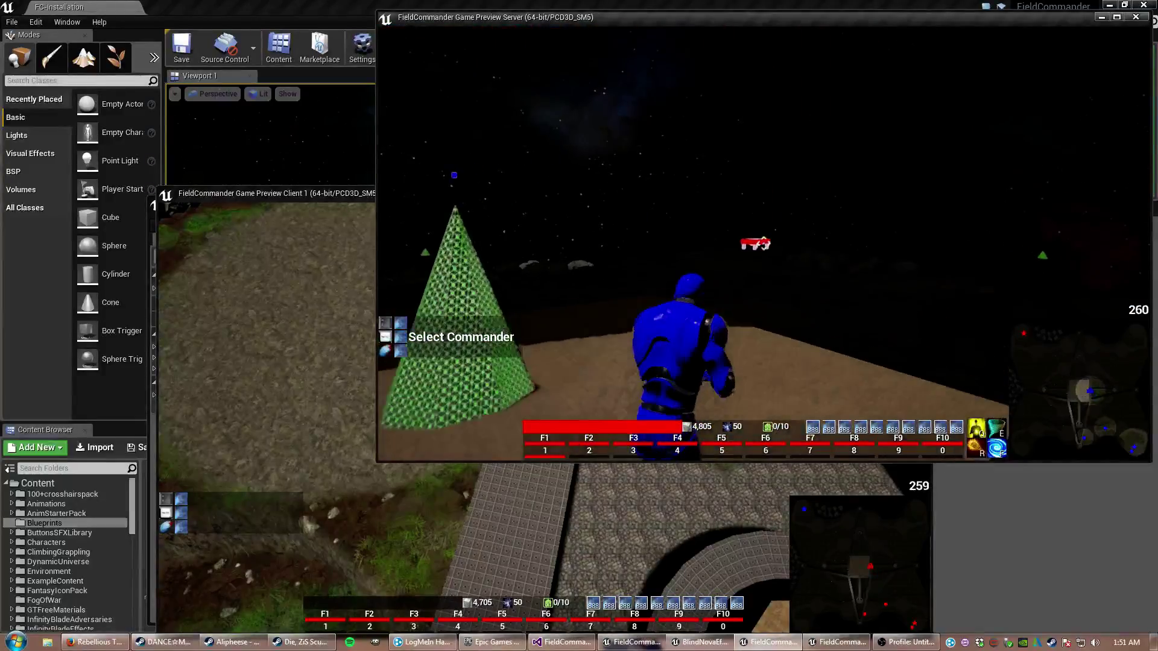
key("w")
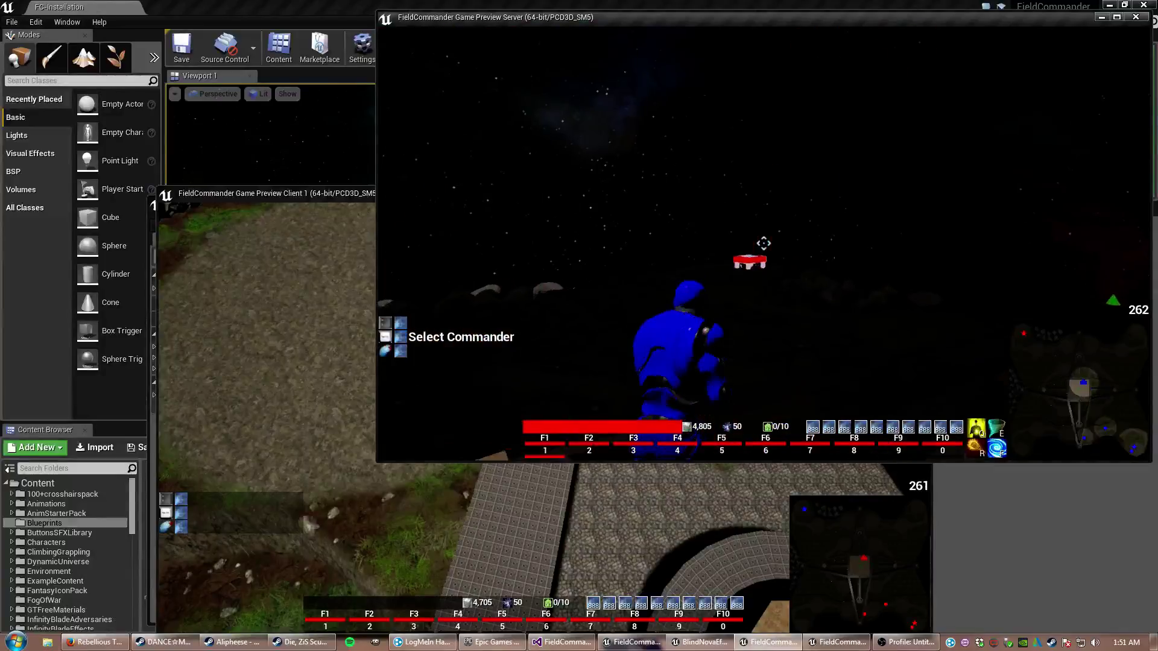
key("a")
key("s")
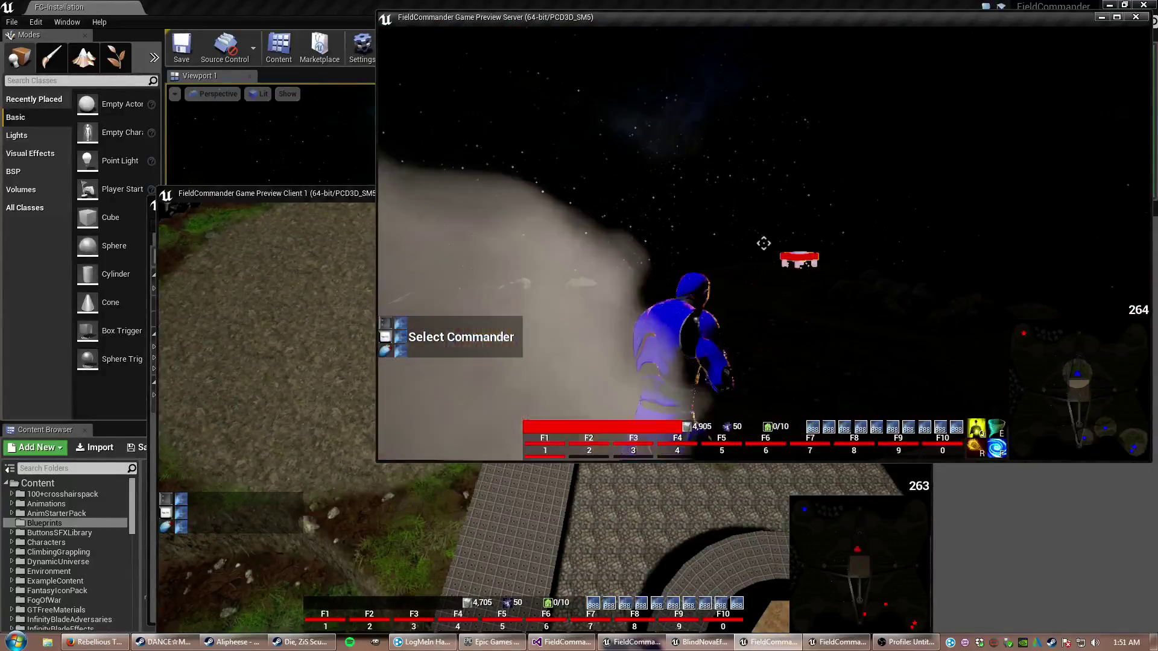
key("w")
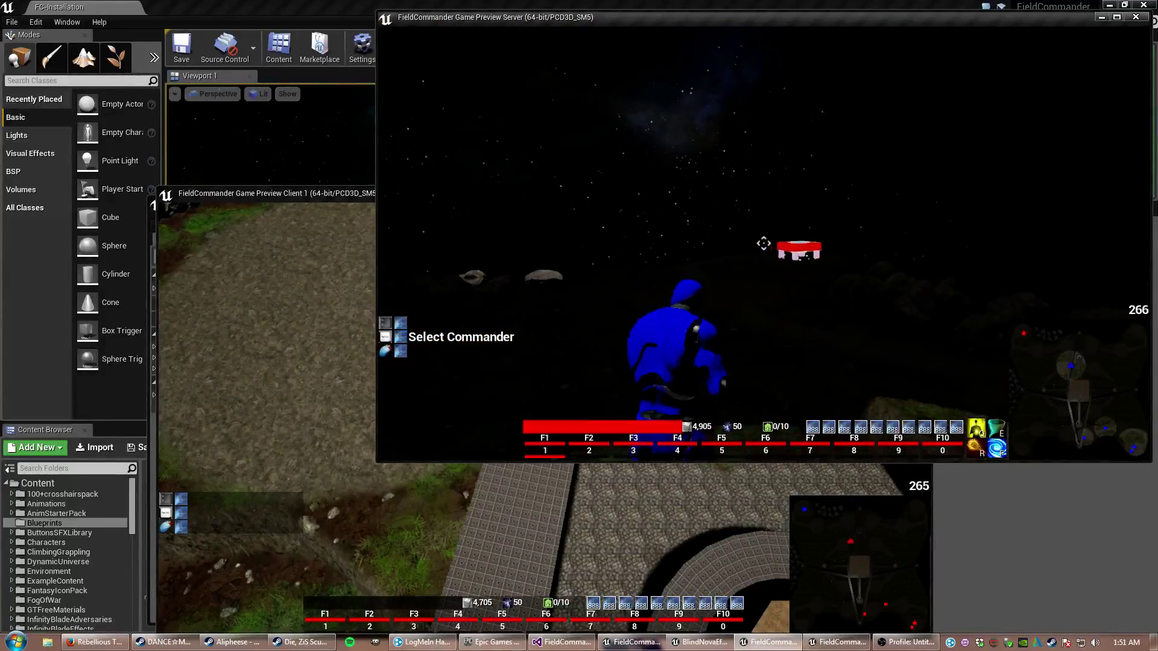
key("w")
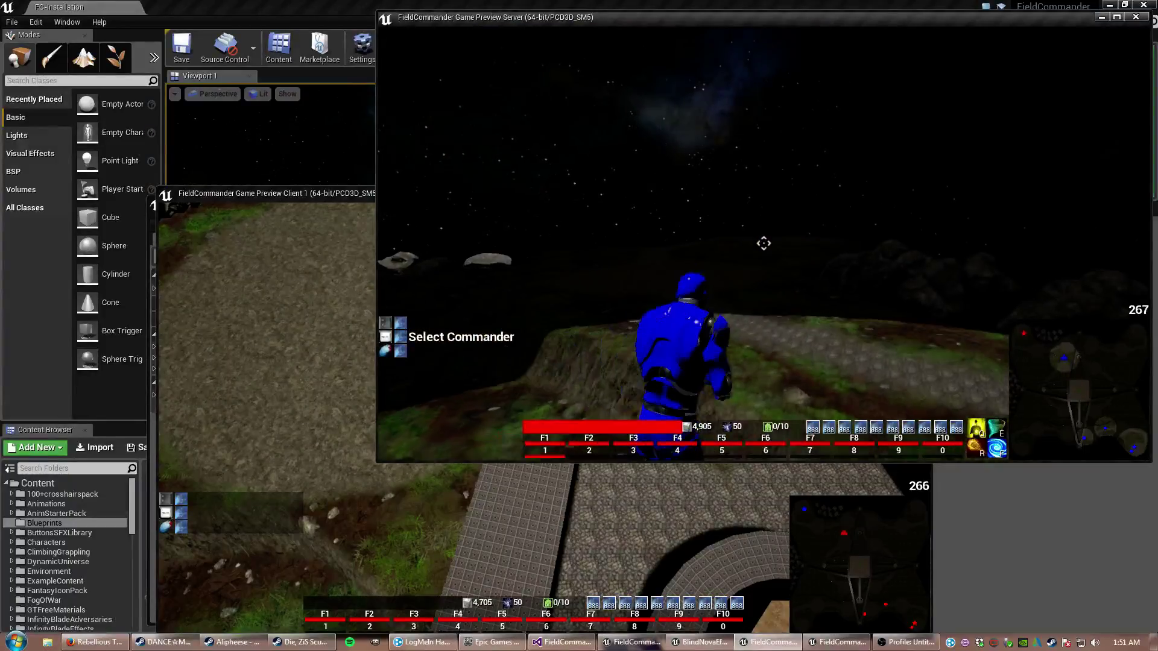
key("w")
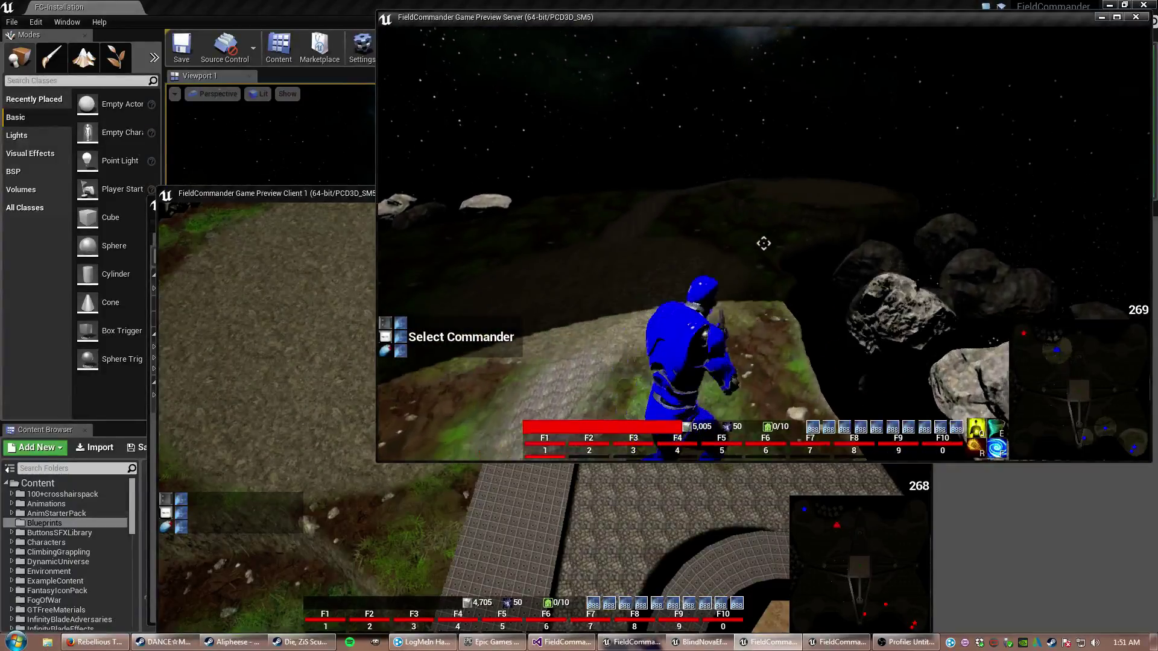
key("w")
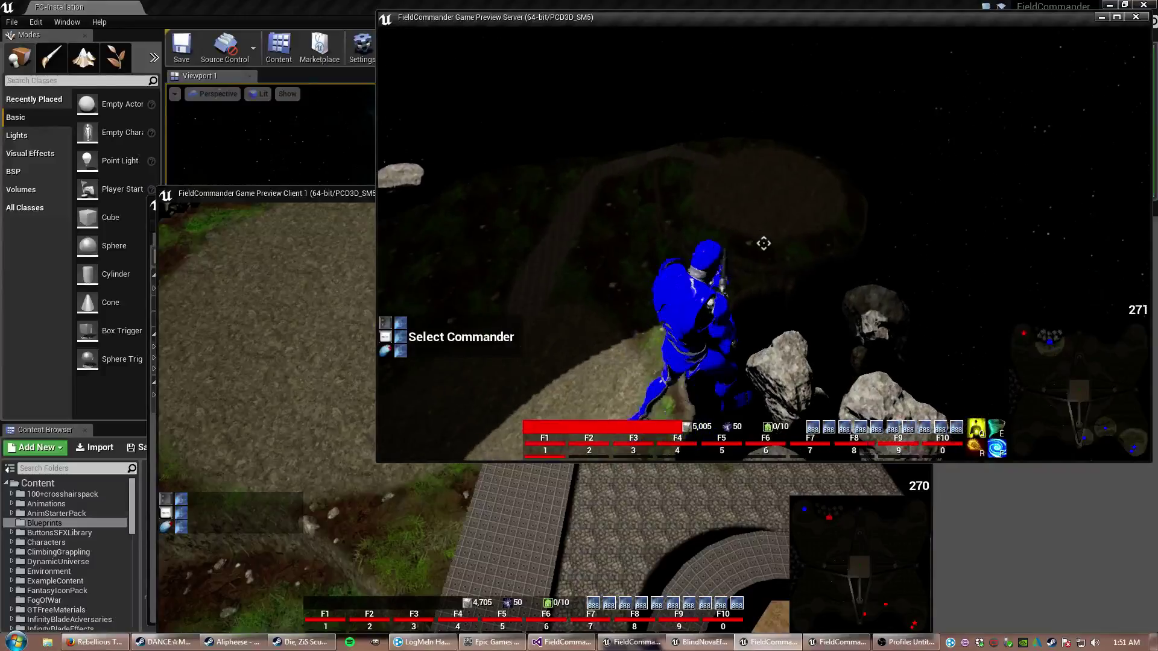
key("w")
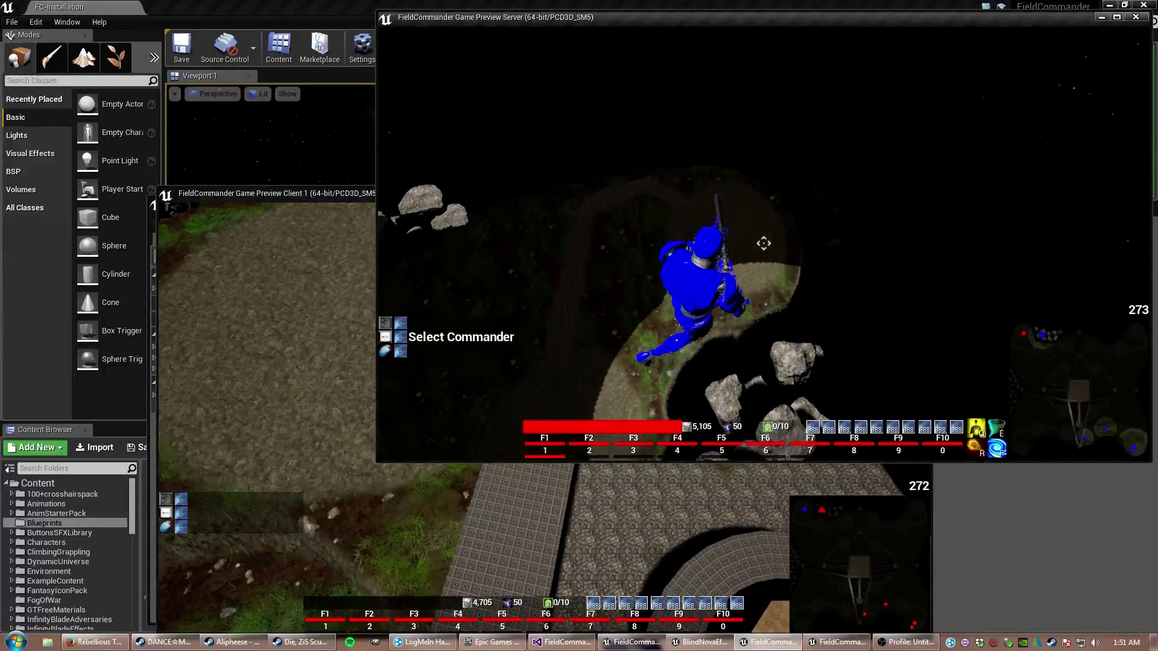
key("w")
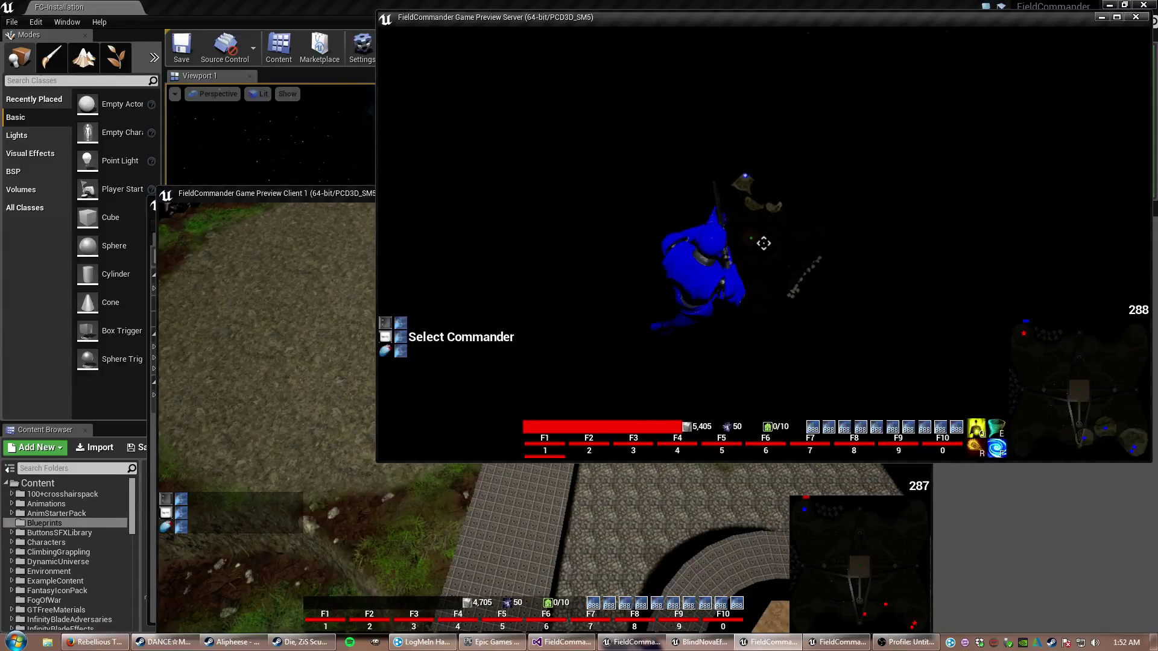
- Stop the play session and bring the BlindNovaEffect Blueprint and OBS windows forward
key("Escape")
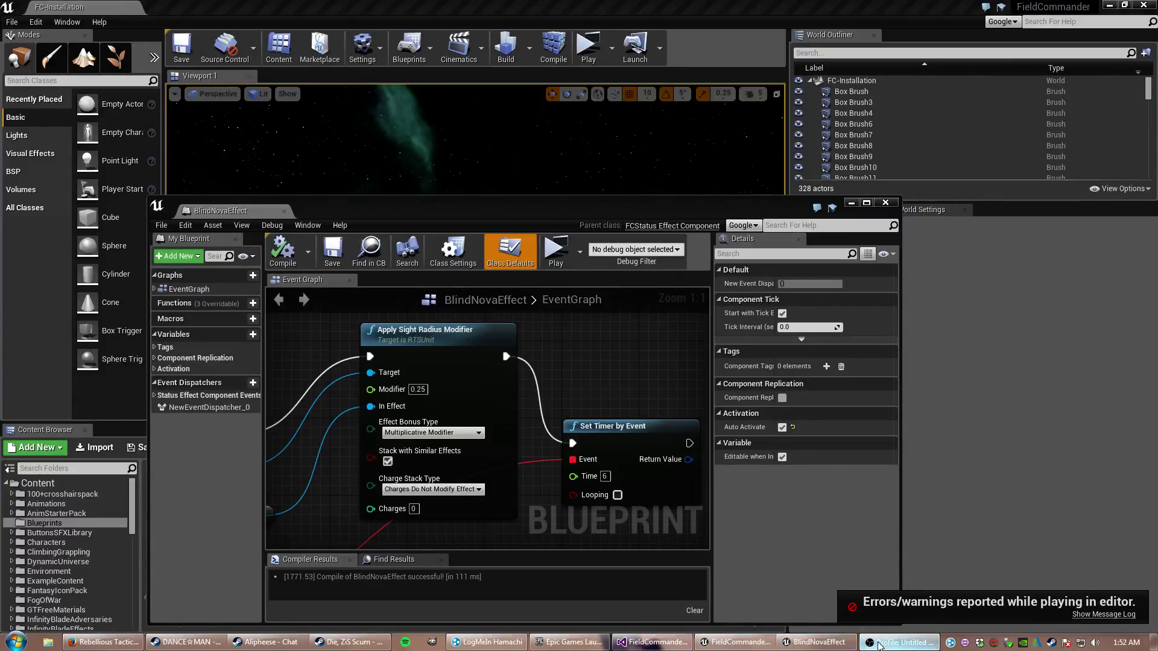
left_click(847, 646)
left_click(881, 646)
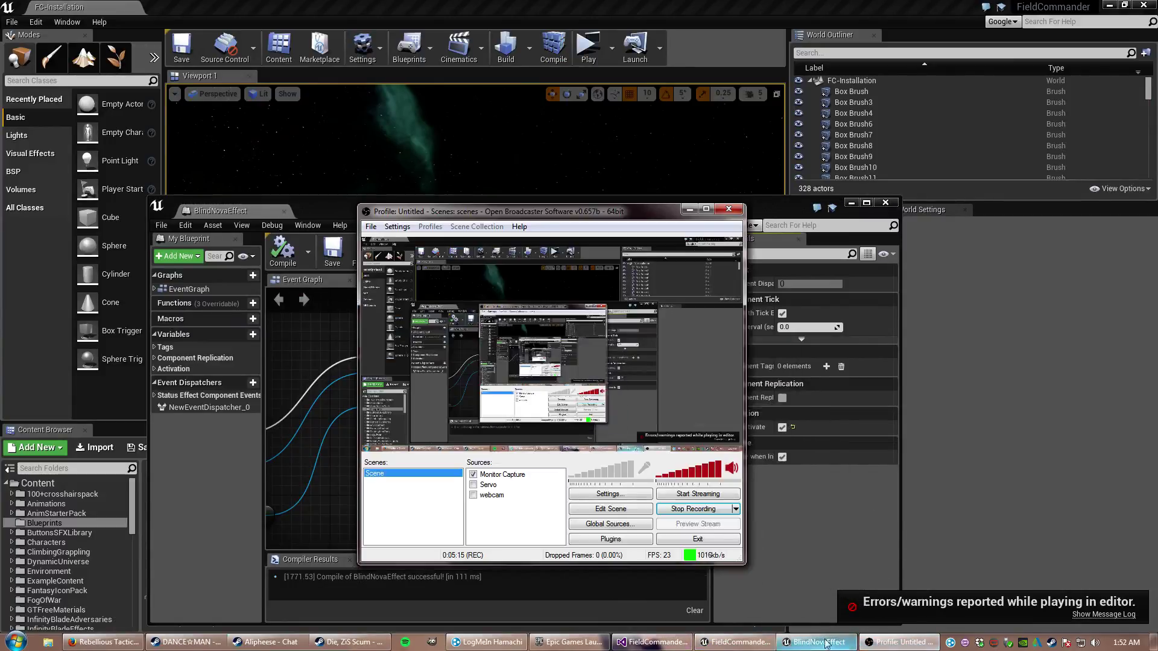